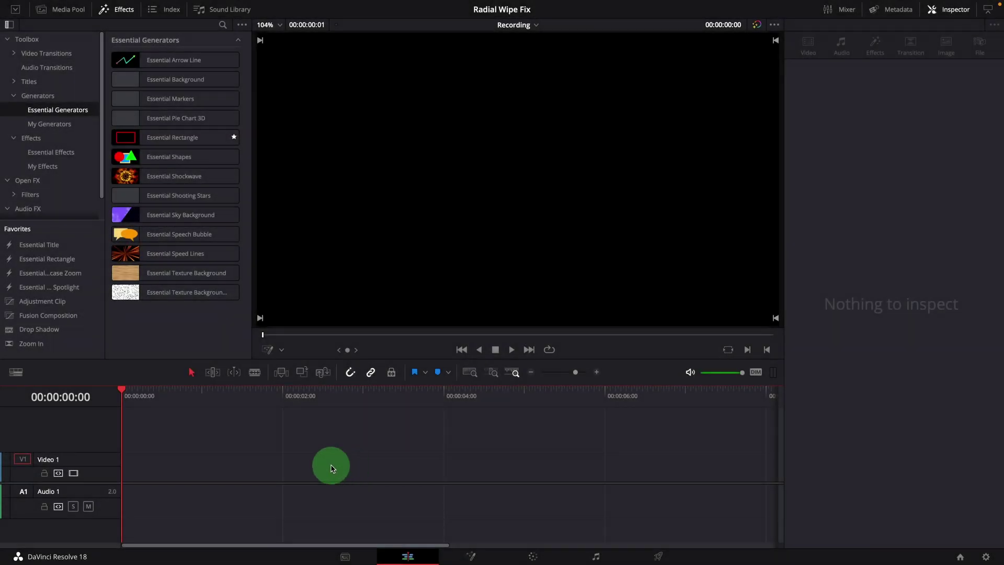
- Place Essential Background at the start of Video 1 and set its color to Ocean blue
left_click_drag(156, 78, 166, 465)
left_click_drag(233, 471, 186, 471)
left_click(244, 389)
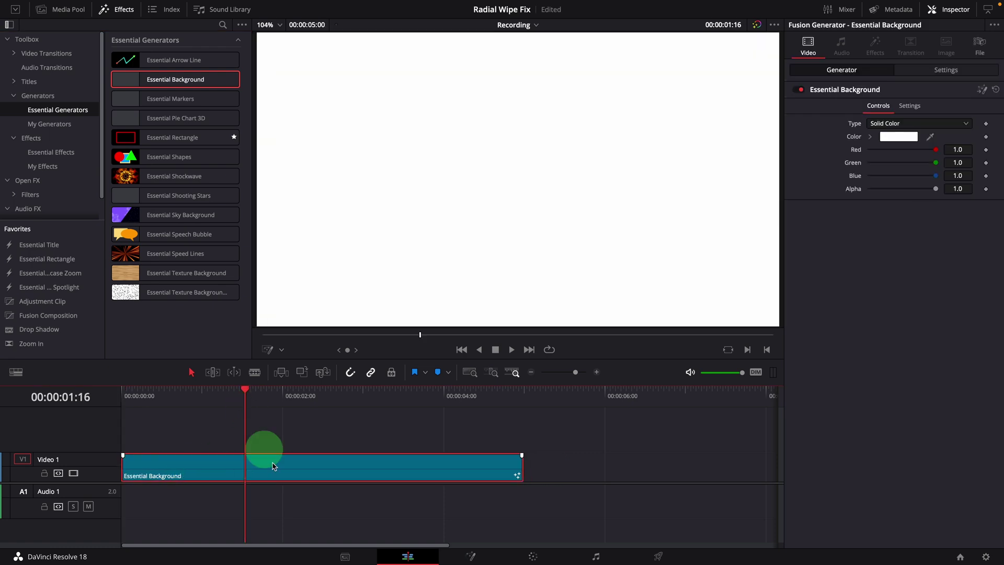
left_click(351, 463)
left_click(897, 136)
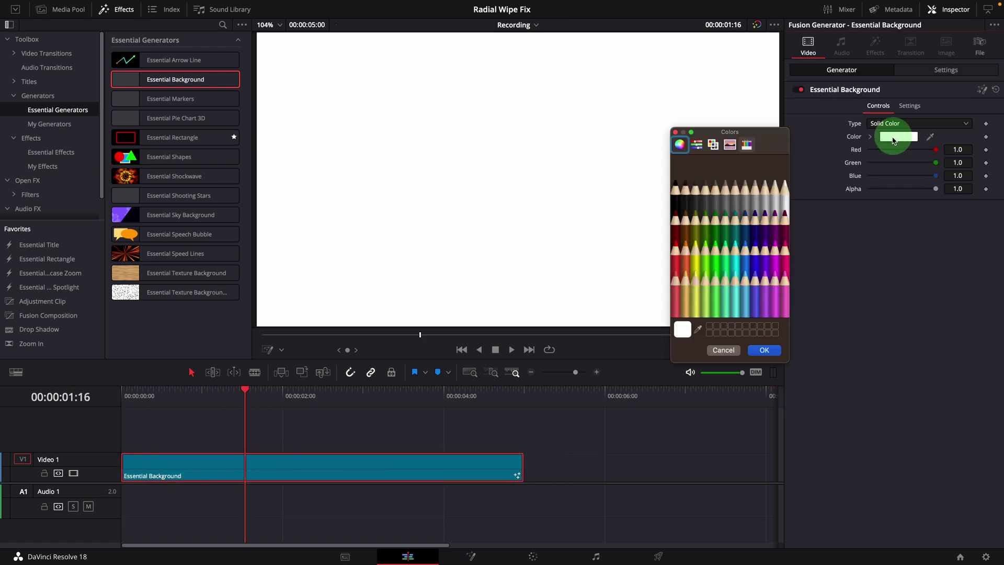
left_click(746, 229)
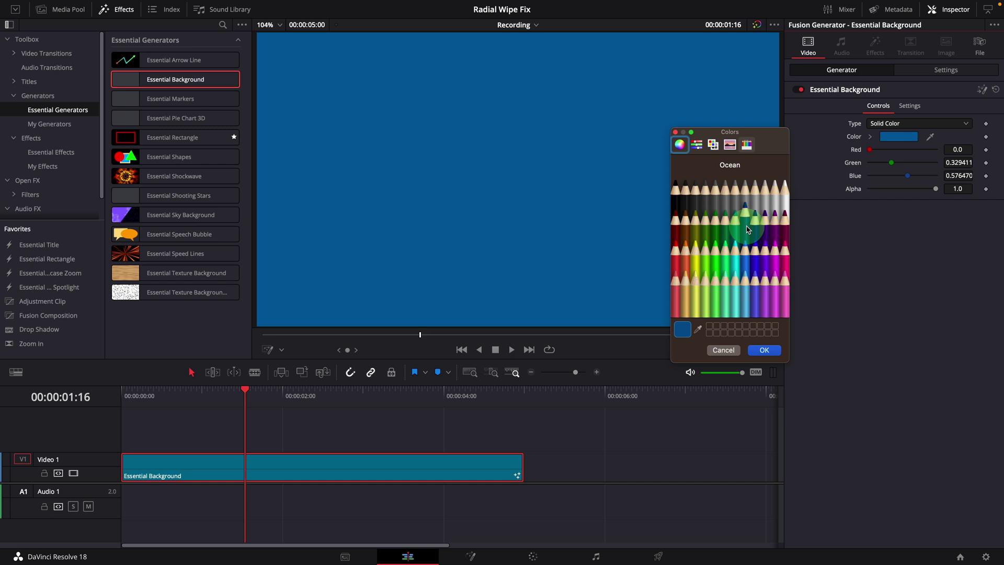
left_click(763, 350)
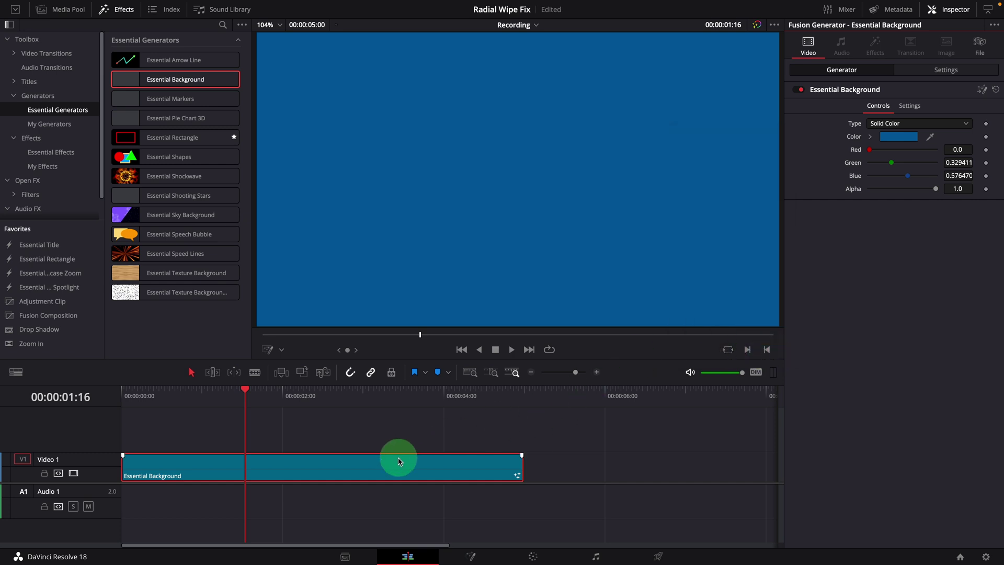
- Apply Essential Mask with an Ellipse shape, then apply Essential Radial Wipe to the clip
left_click(67, 152)
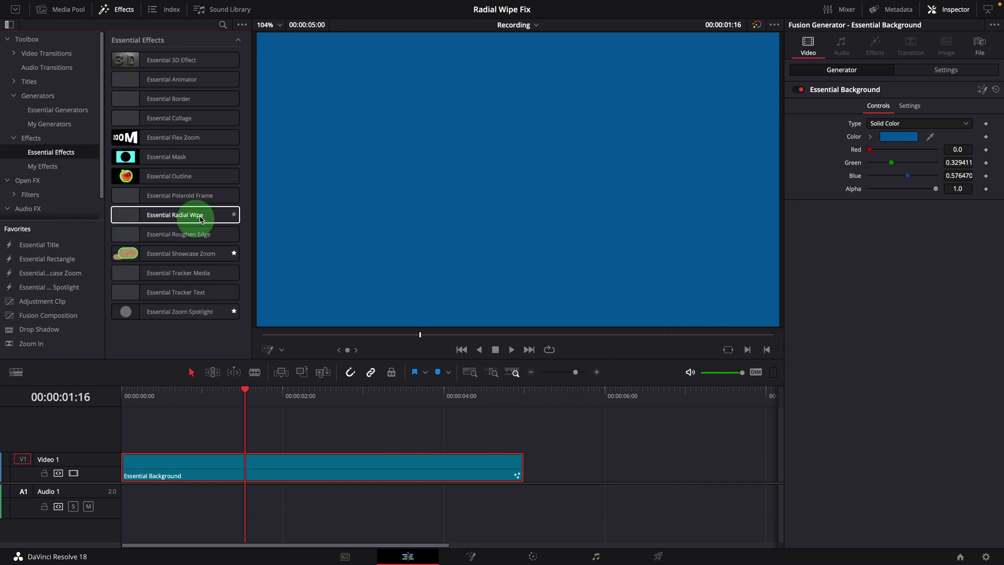
left_click_drag(161, 157, 400, 170)
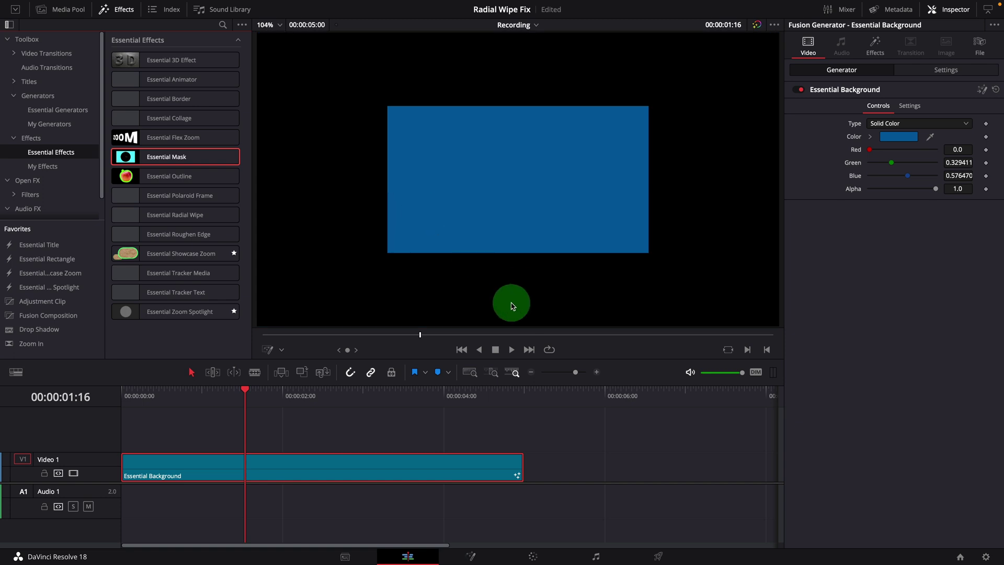
left_click(871, 53)
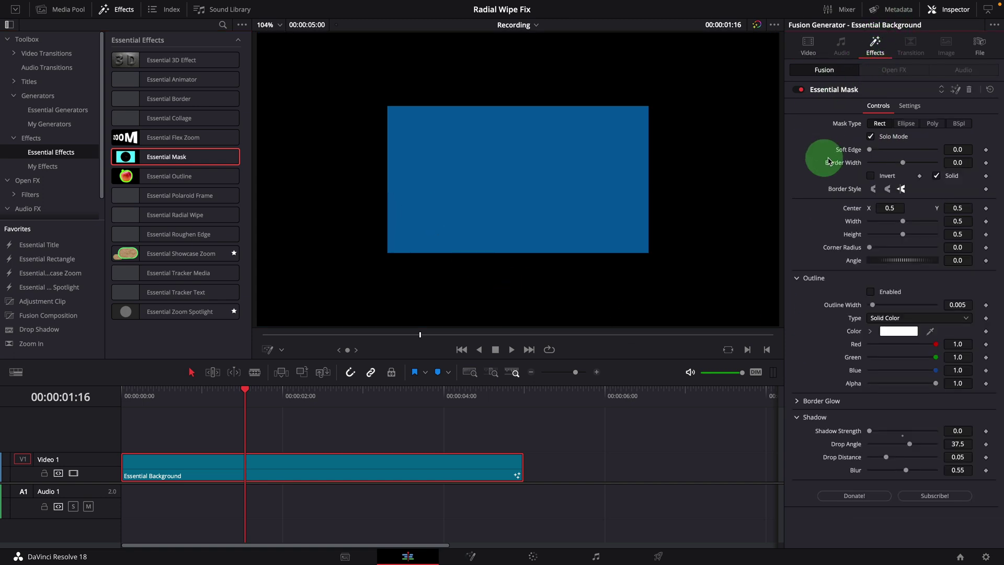
left_click(905, 123)
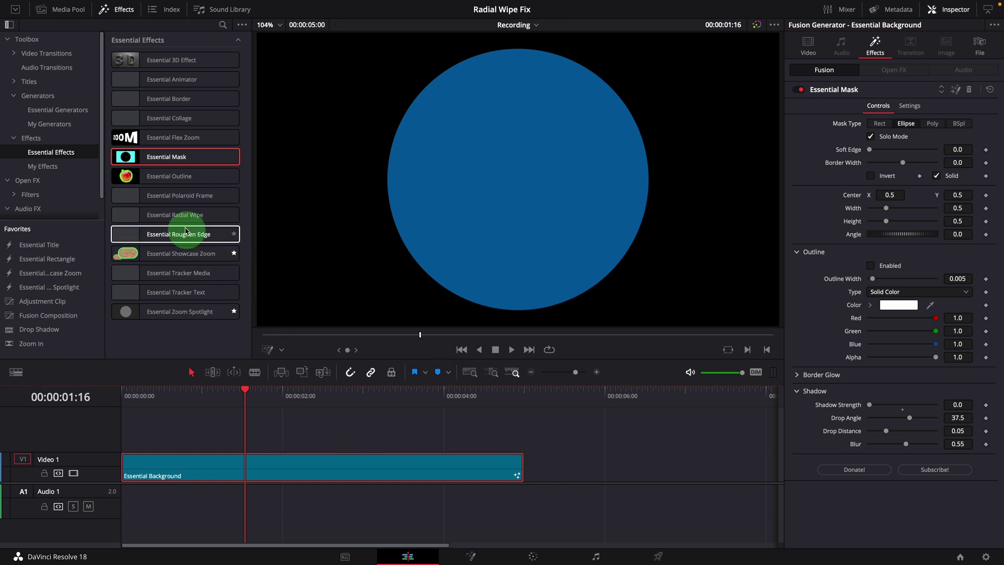
left_click(166, 217)
left_click_drag(167, 216, 287, 466)
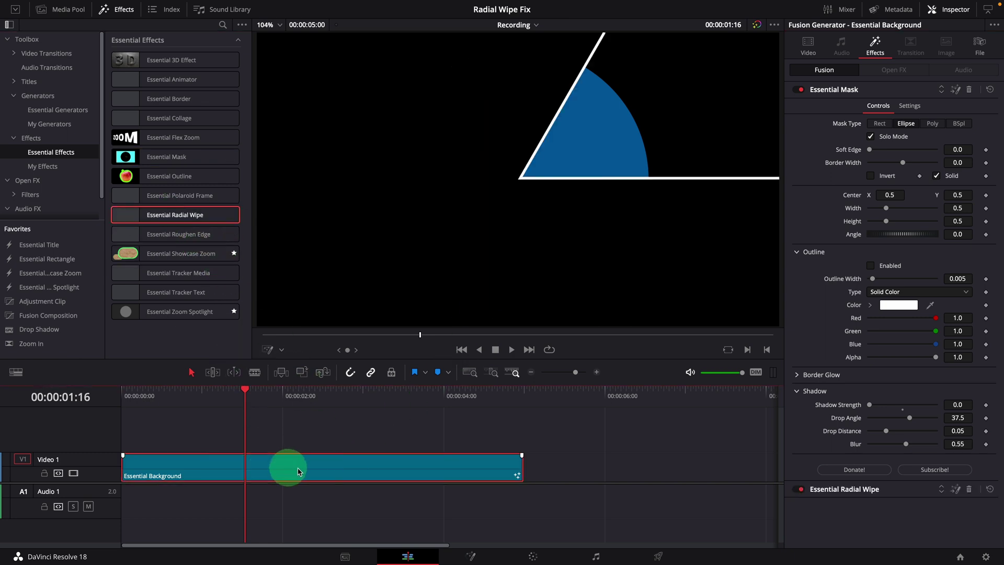
- Turn on Clockwise and Close Border in the Radial Wipe settings, widening the wipe angle
left_click(872, 489)
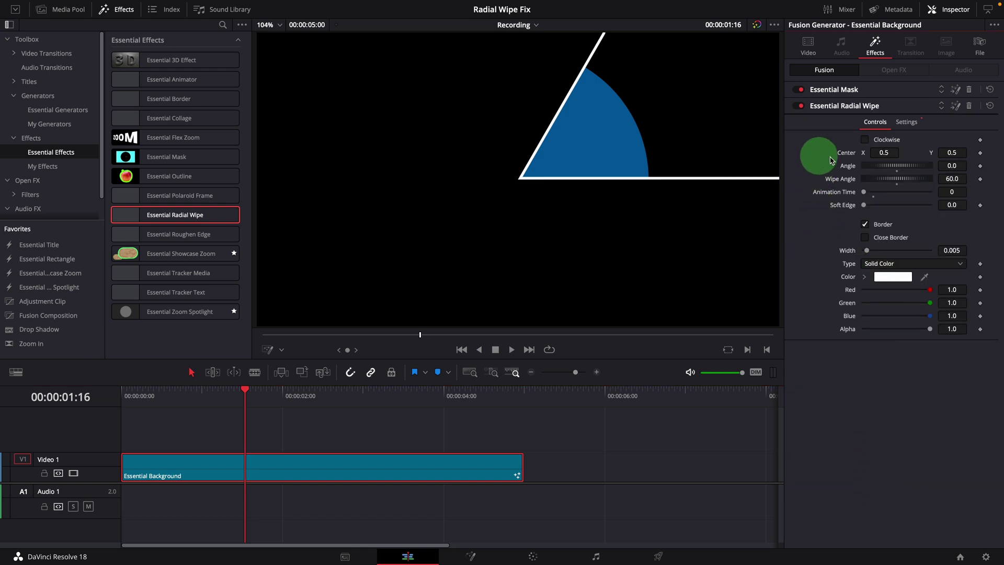
left_click(864, 140)
mouse_move(889, 178)
left_mouse_down()
mouse_move(921, 181)
mouse_move(891, 183)
left_mouse_up()
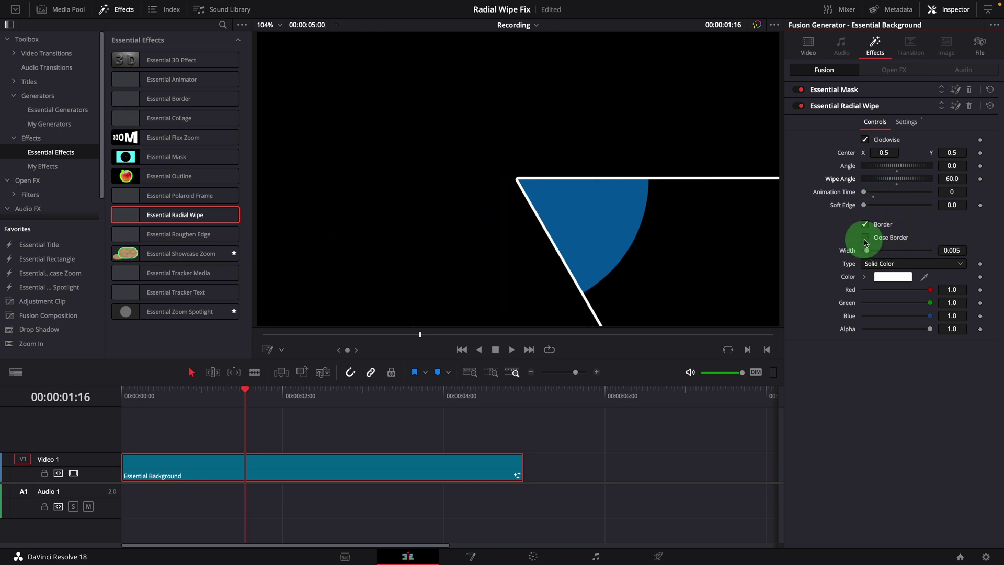
left_click(865, 239)
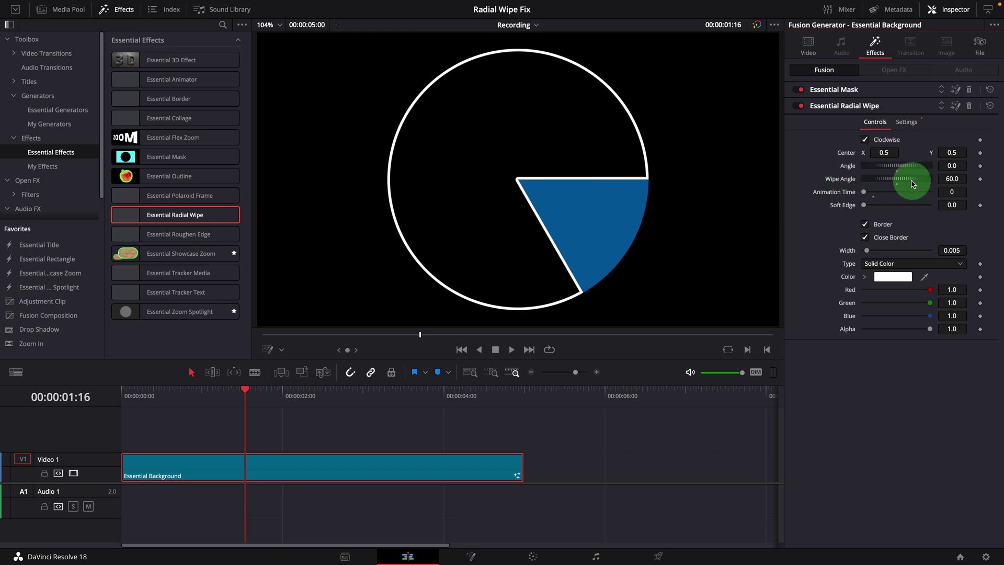
- Test Wipe Angle down to 0 and save, then restore a 60 angle with Clockwise on
left_click_drag(912, 183, 829, 179)
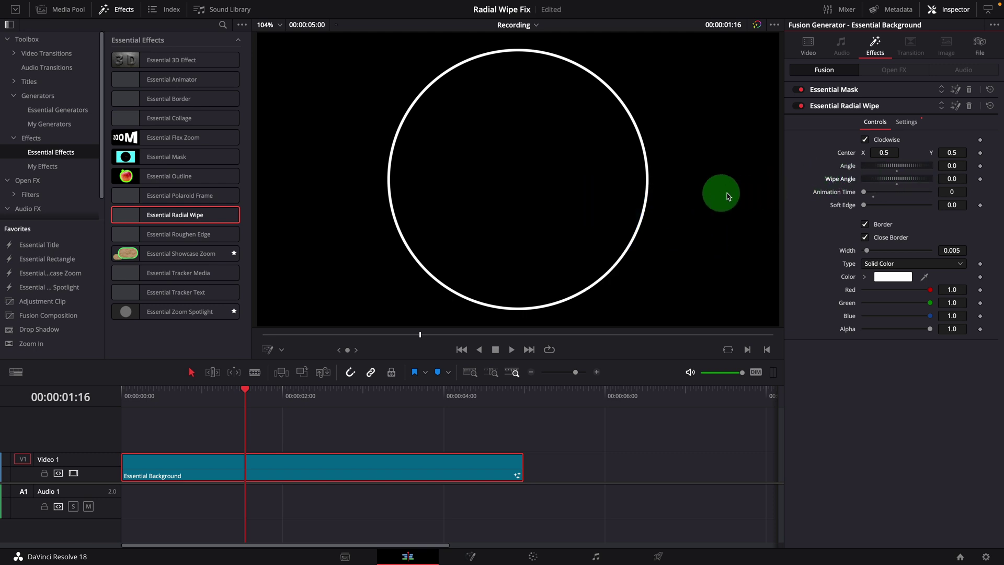
key("ctrl+s")
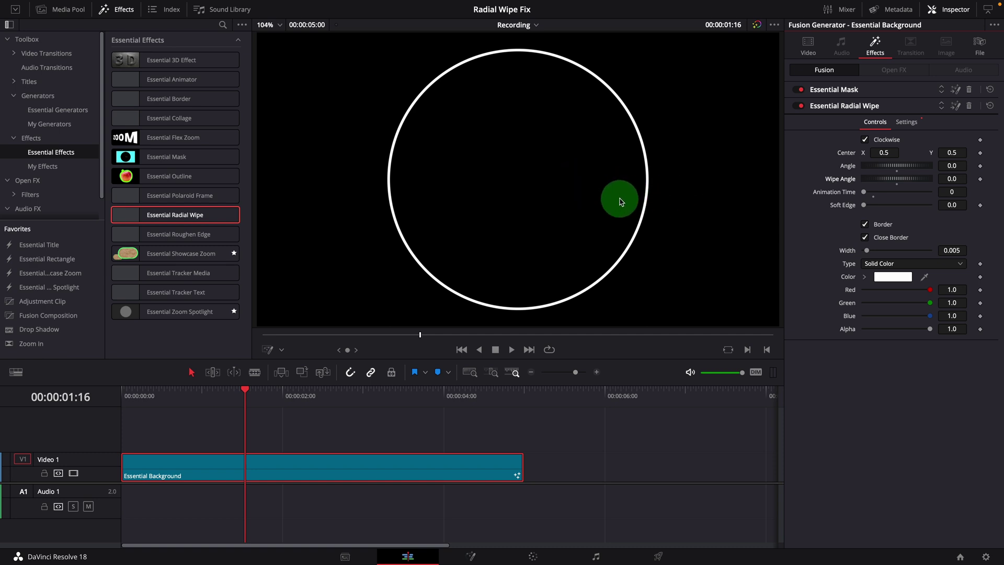
left_click(865, 142)
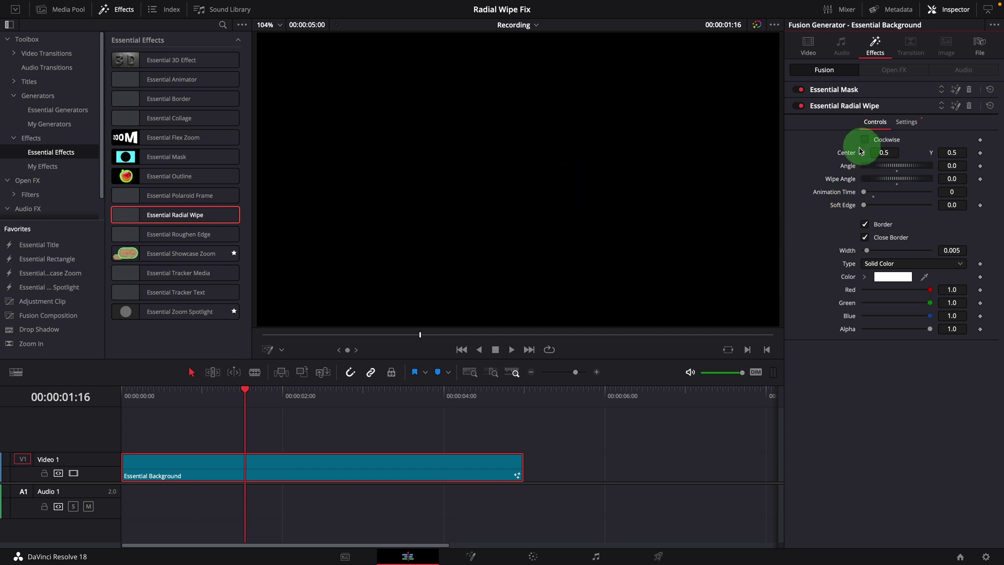
left_click_drag(885, 181, 898, 179)
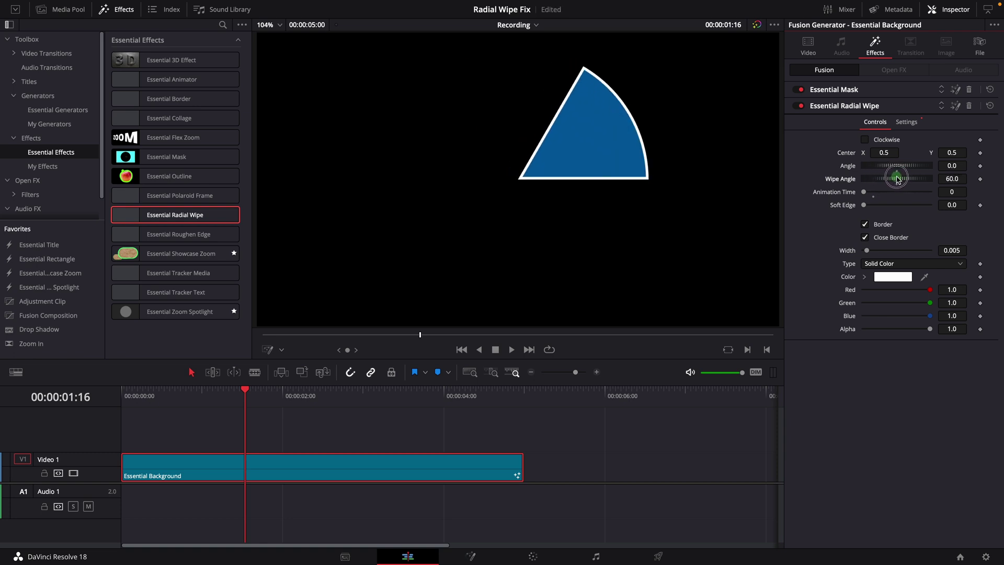
left_click(864, 139)
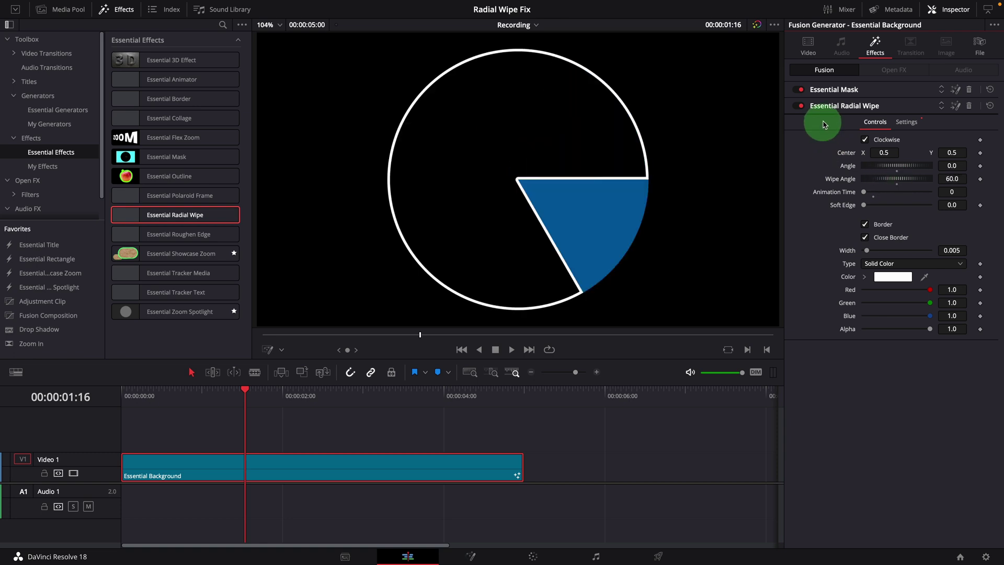
- Open the radial wipe in Fusion and expand the EssentialRadialWipe group to inspect its nodes
left_click(955, 107)
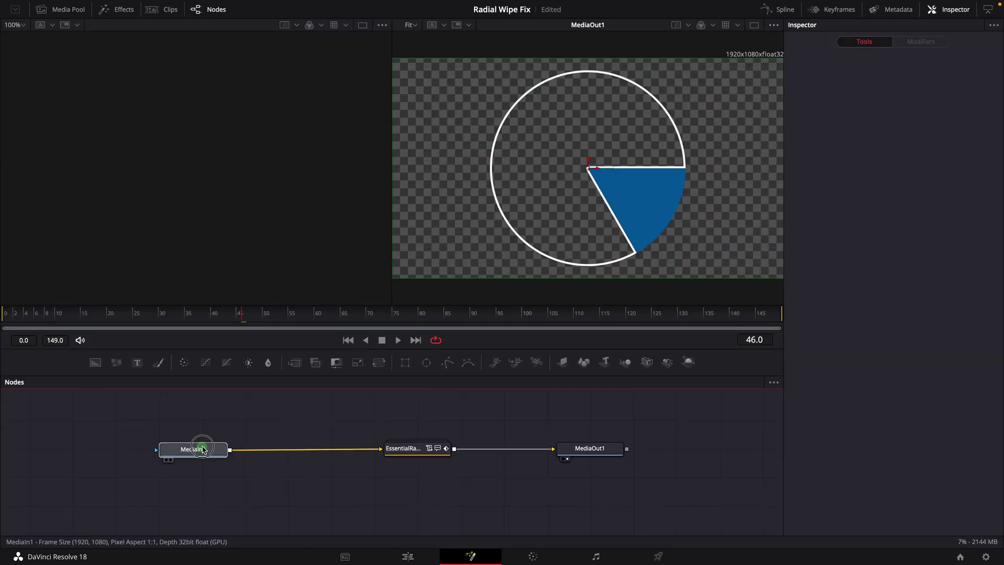
left_click(193, 449)
double_click(420, 448)
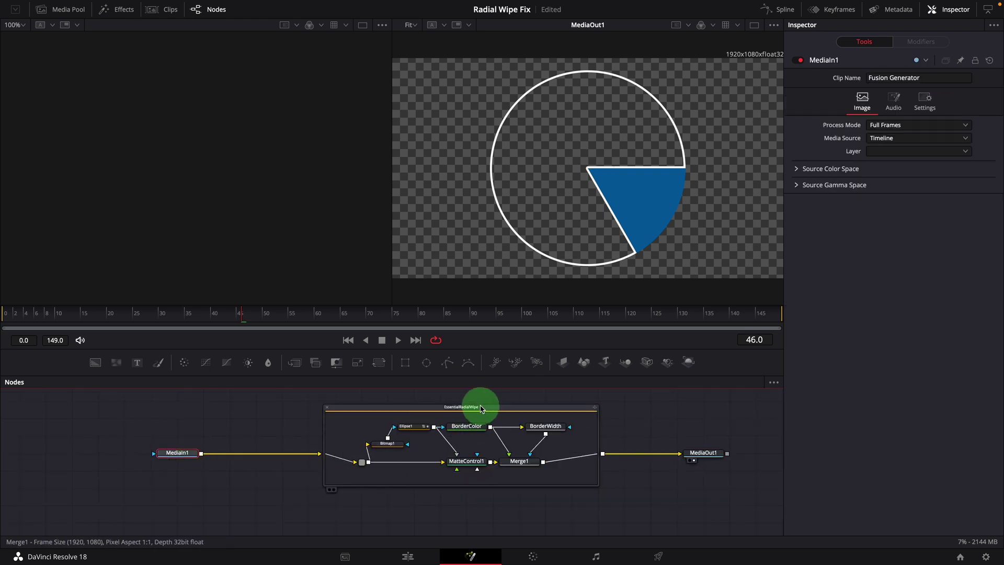
left_click(483, 408)
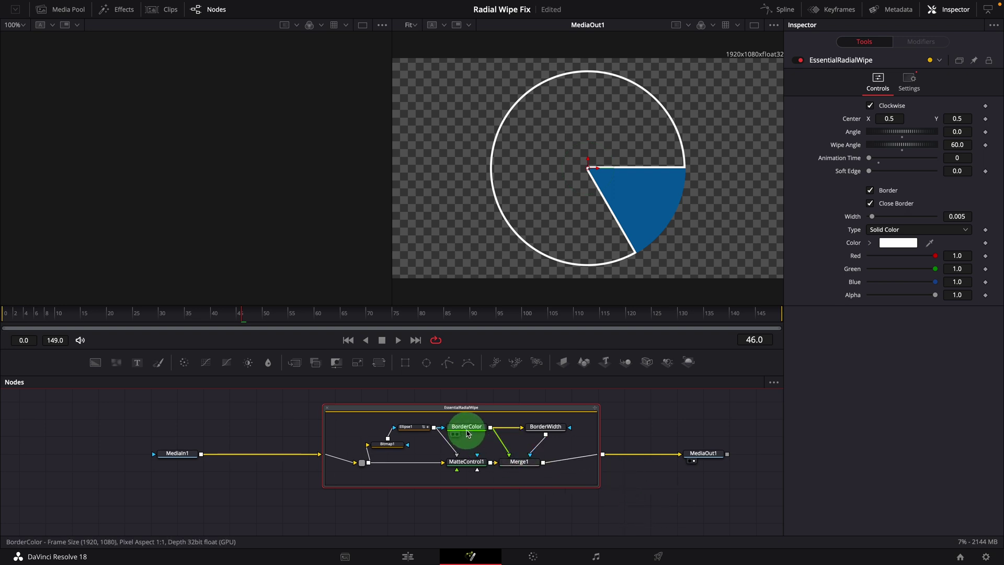
left_click(480, 431)
left_click(544, 429)
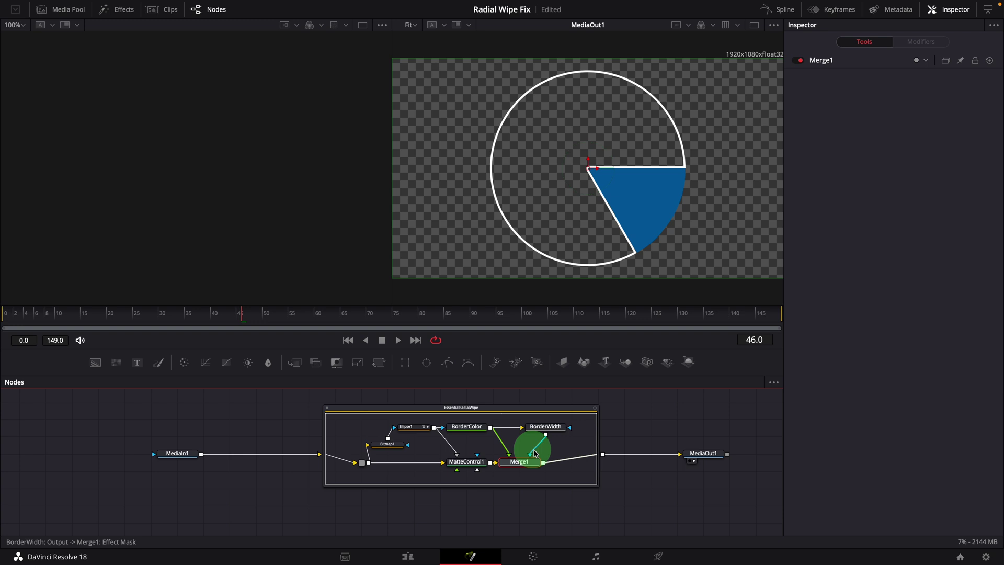
left_click(324, 442)
- Rearrange the group's nodes, moving Bitmap1 to the top row beside Ellipse1
left_click_drag(361, 462, 298, 463)
left_click_drag(386, 444, 335, 427)
left_click(387, 427)
left_click_drag(470, 461, 389, 462)
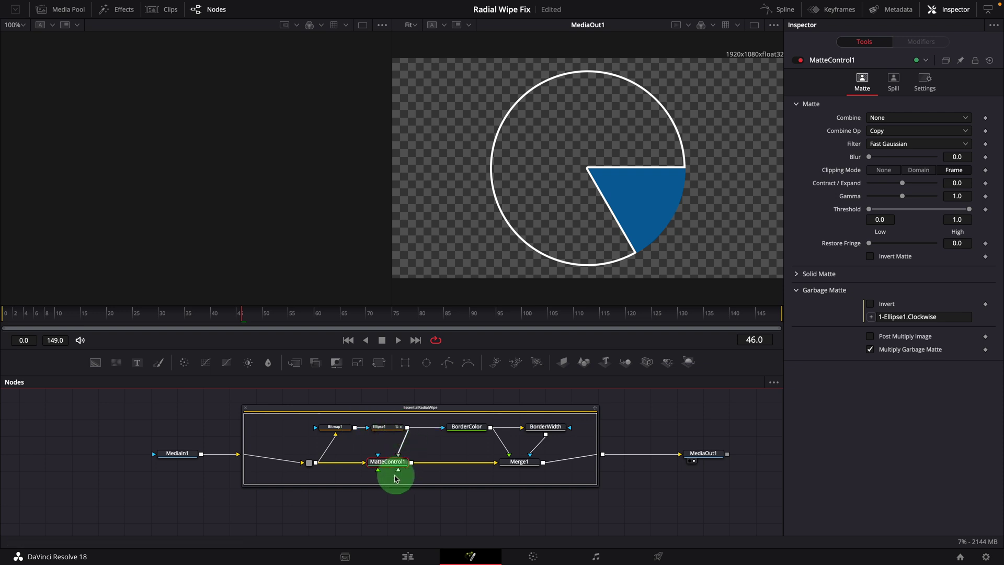
left_click(330, 430)
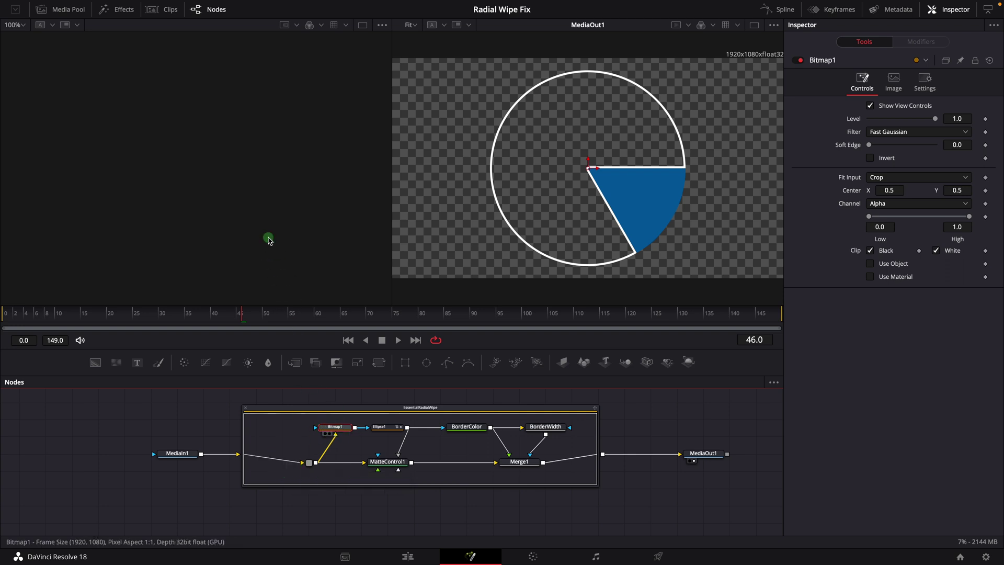
- View Bitmap1 and Ellipse1 in the left viewer and wire Bitmap1 into Ellipse1's mask input
left_click_drag(269, 240, 270, 240)
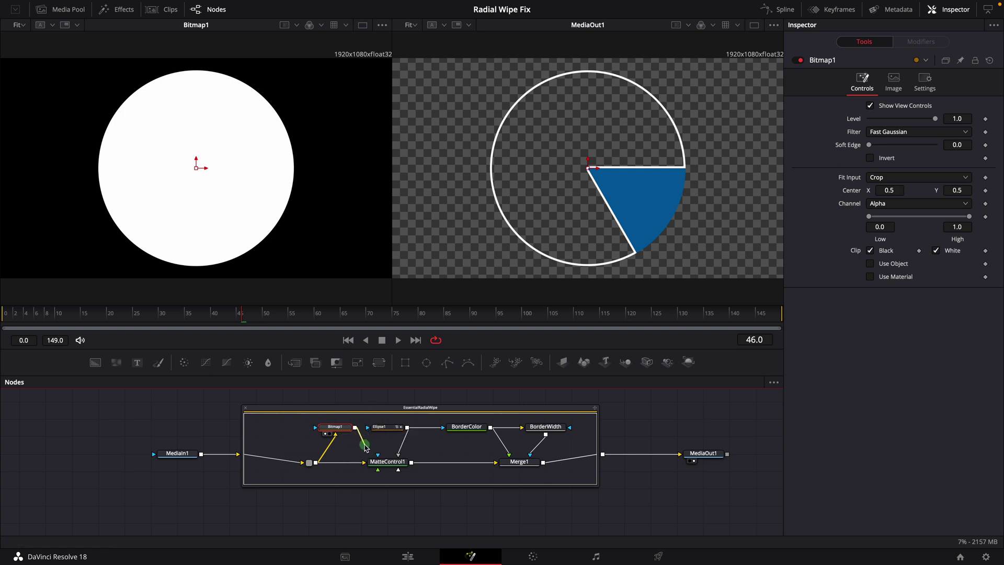
left_click_drag(365, 446, 381, 438)
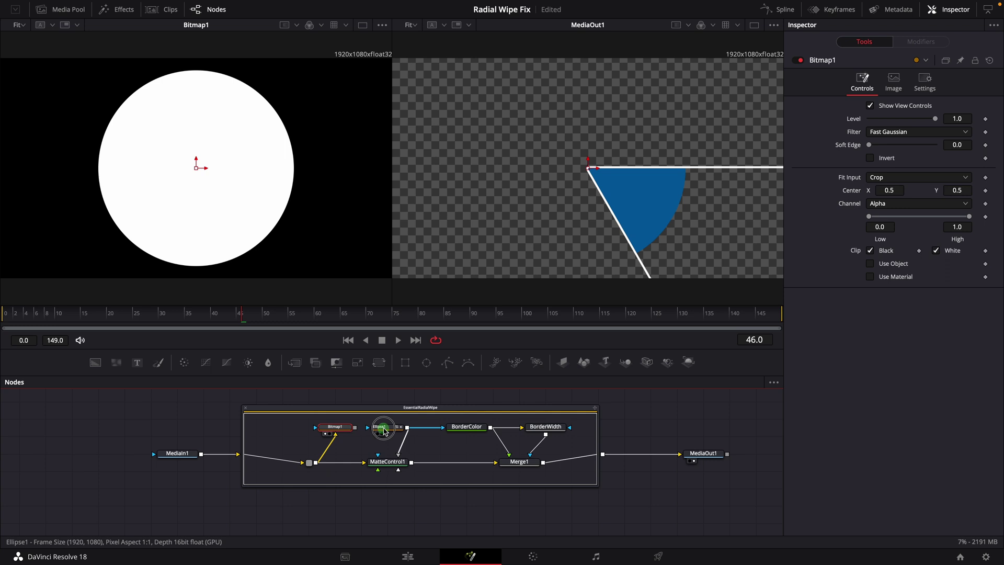
left_click_drag(316, 286, 291, 242)
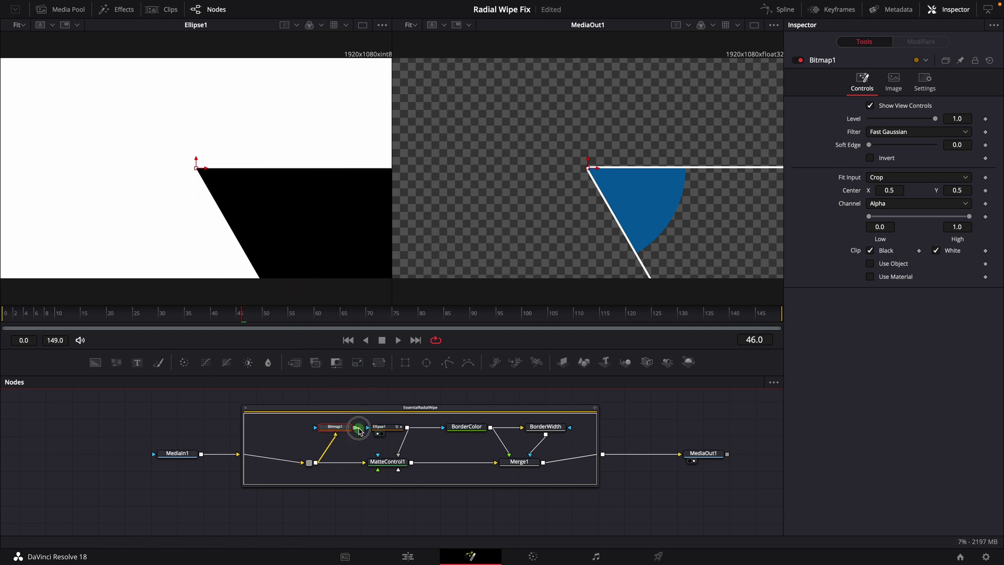
left_click_drag(370, 429, 367, 429)
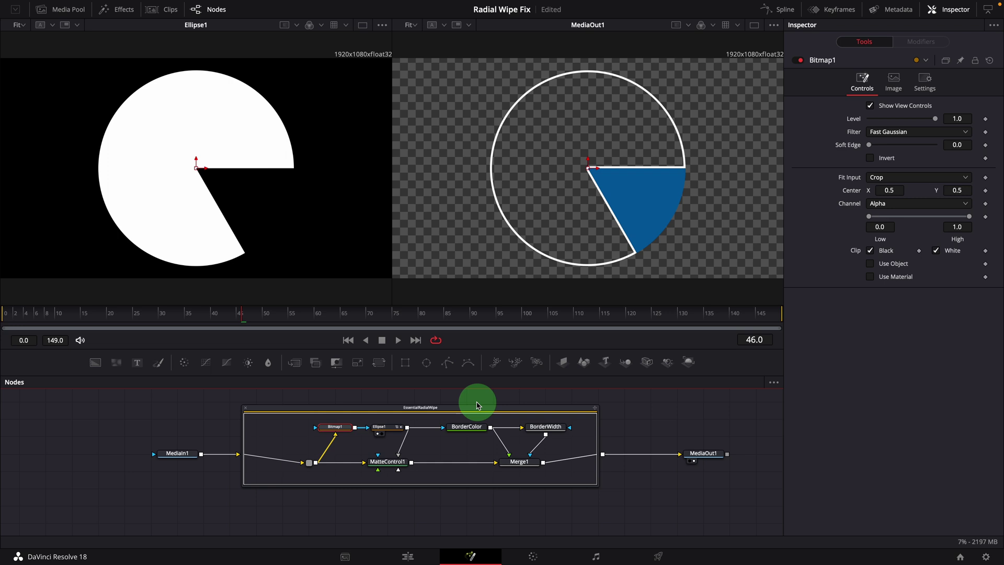
left_click(468, 410)
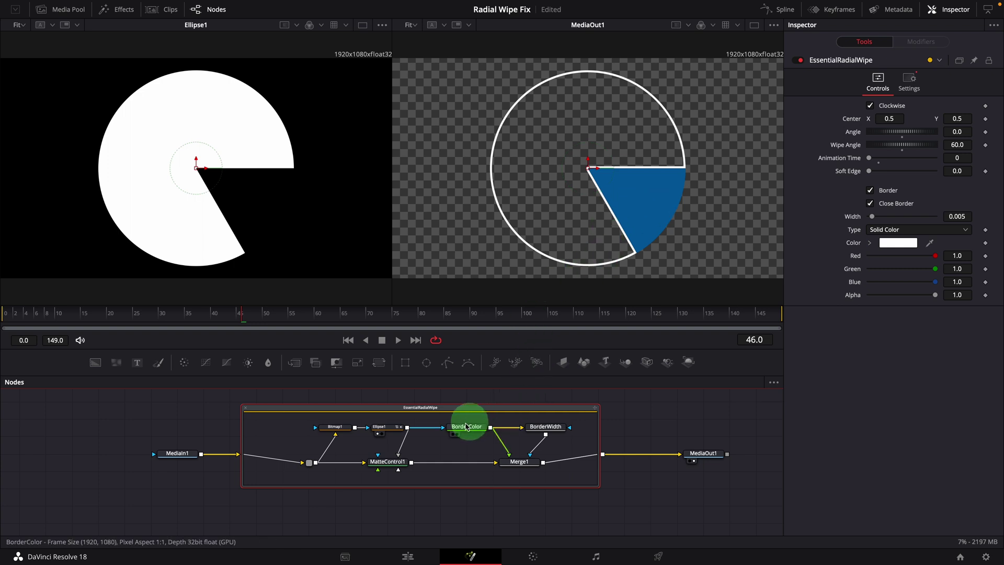
- Inspect Ellipse1's Paint Mode expression, keeping Paint Mode on Multiply
left_click(383, 431)
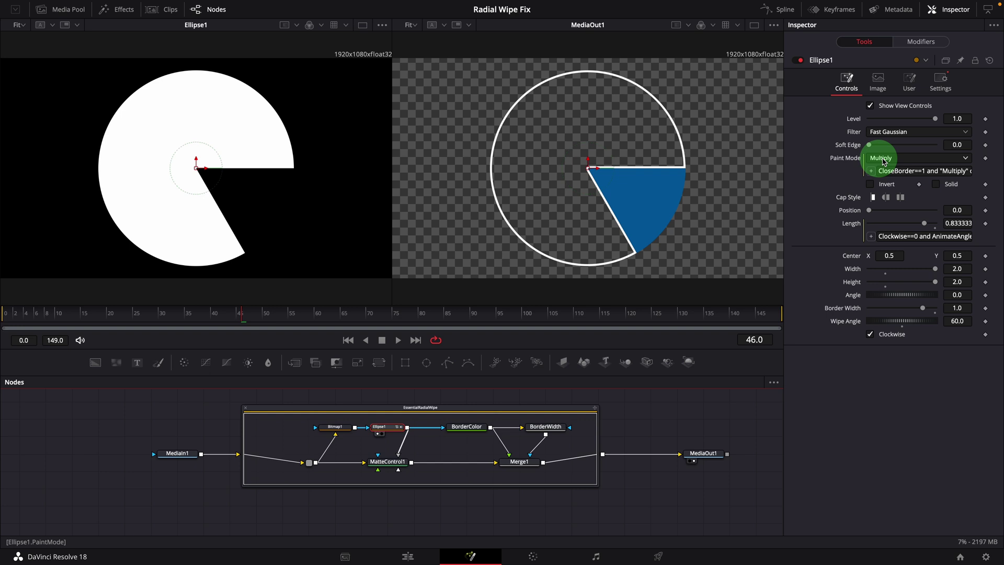
left_click(883, 159)
left_click(893, 161)
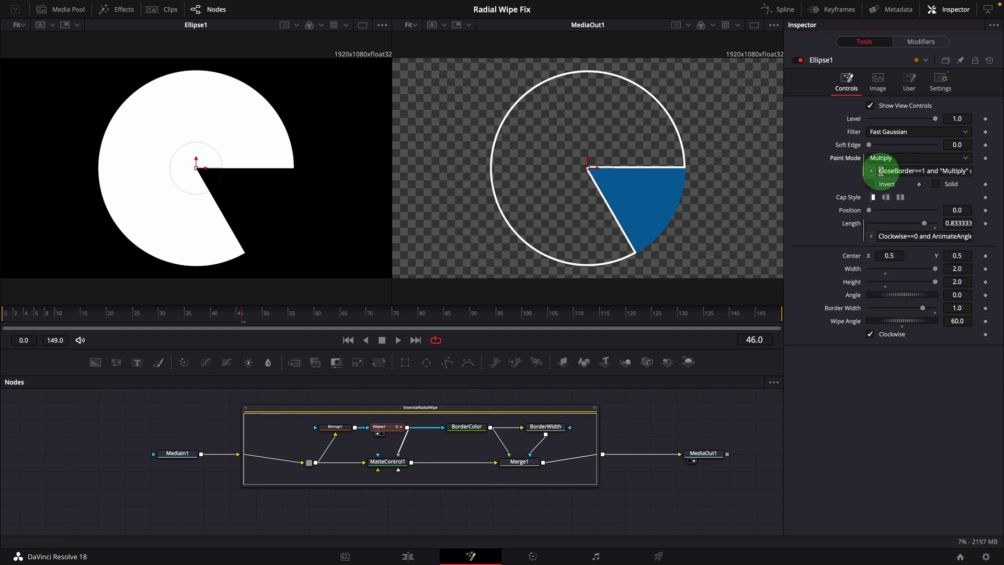
left_click(968, 171)
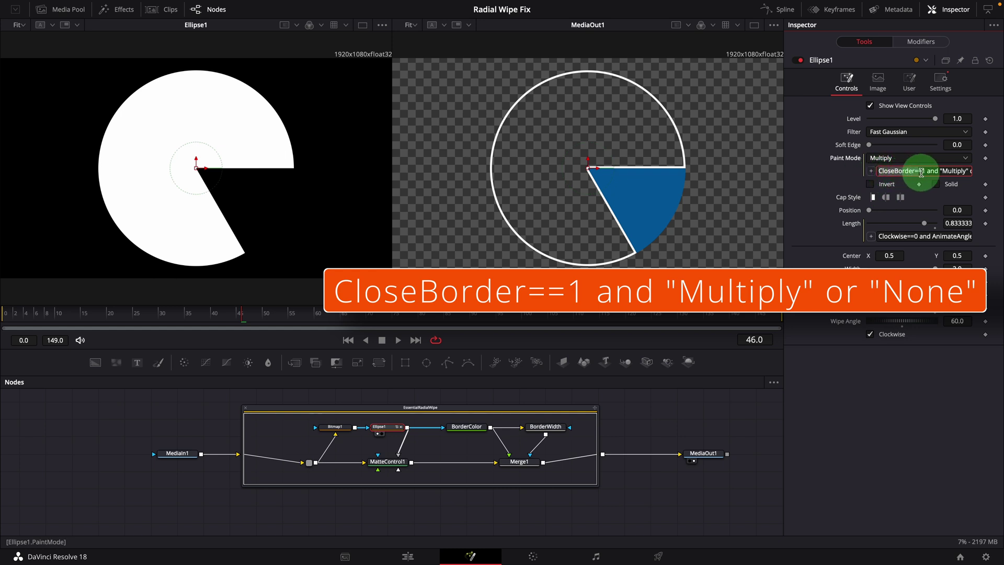
left_click_drag(925, 172, 950, 172)
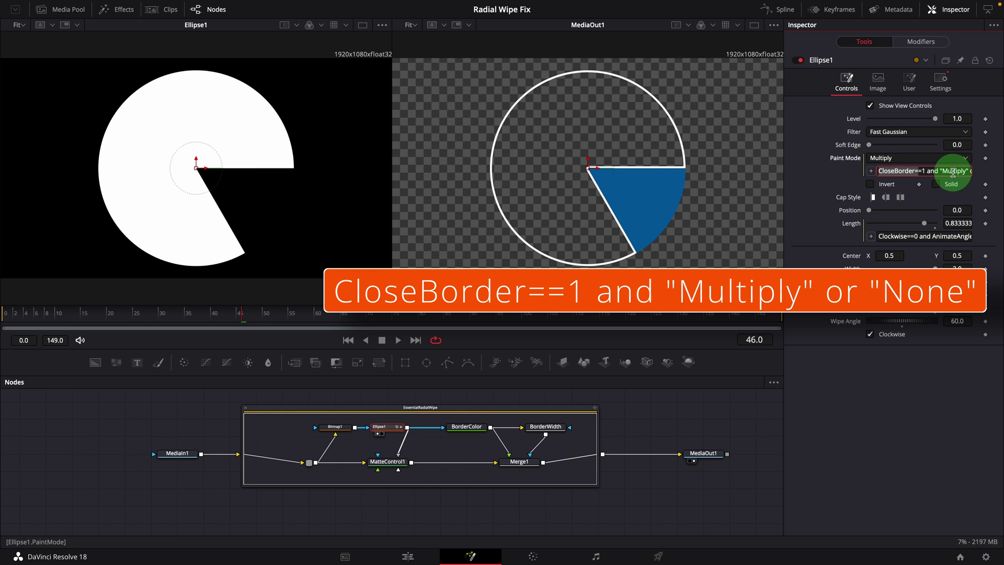
left_click_drag(979, 175, 860, 264)
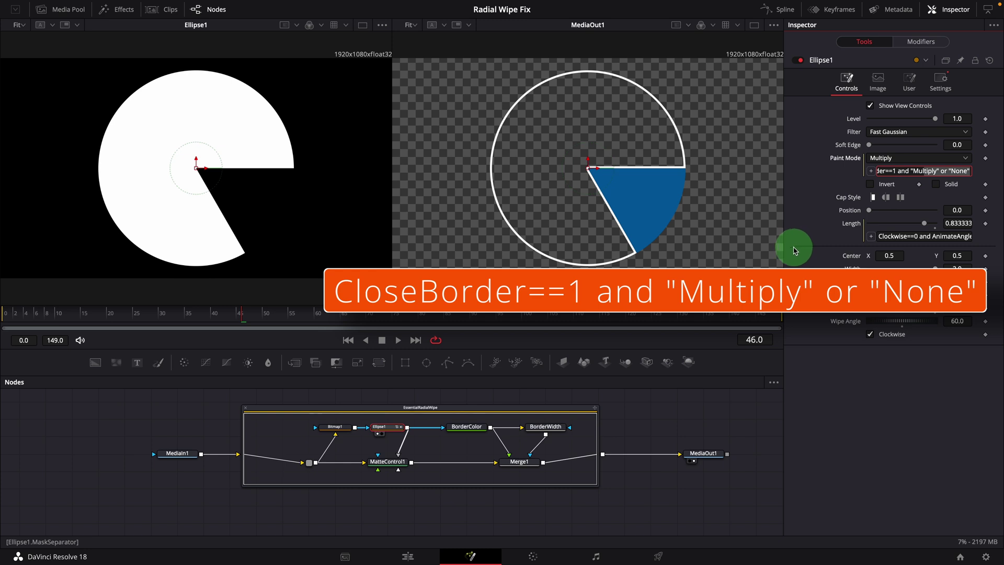
mouse_move(906, 236)
left_mouse_down()
mouse_move(979, 188)
mouse_move(893, 187)
mouse_move(818, 203)
mouse_move(856, 196)
left_mouse_up()
- Turn on Invert for the Ellipse1 mask
left_click(870, 185)
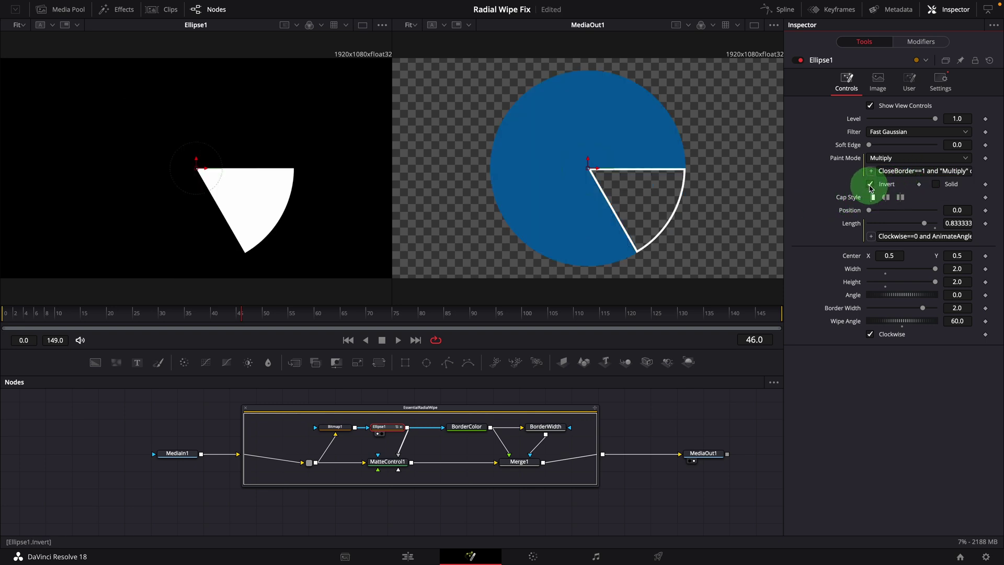
left_click(224, 169)
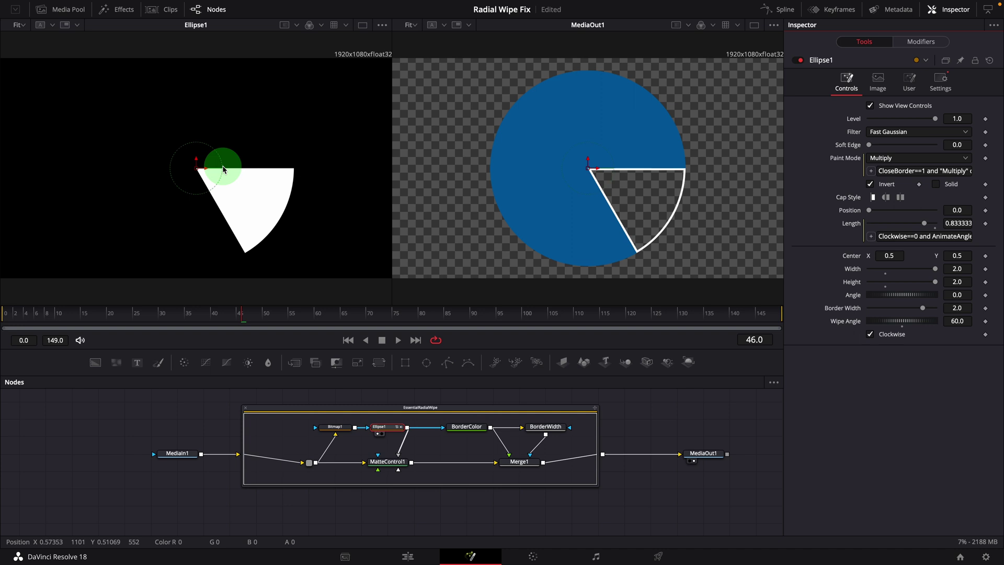
left_click_drag(220, 183, 246, 177)
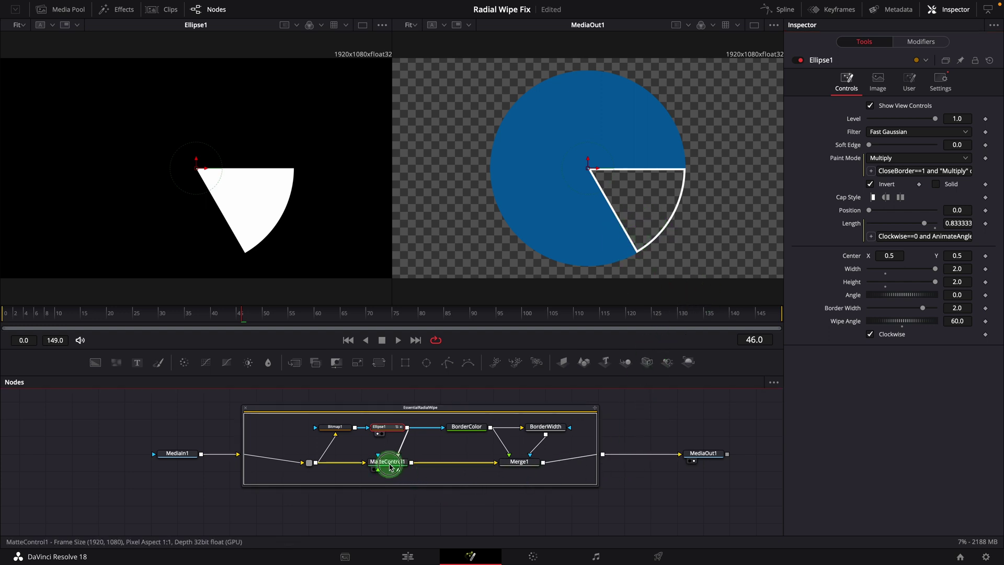
- View MatteControl1 in the right viewer, remove its Garbage Matte Invert expression, and check Invert
left_click(390, 467)
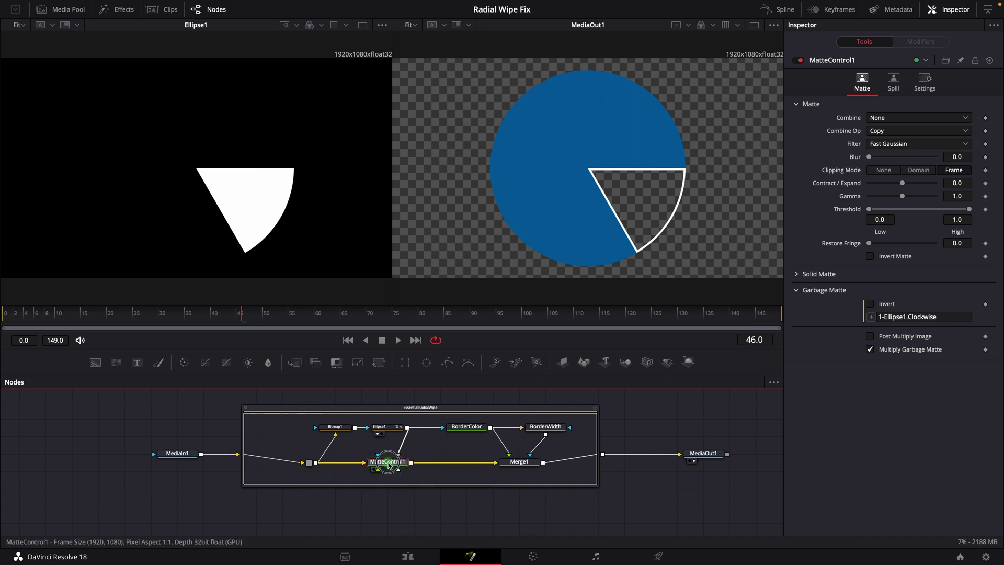
key("2")
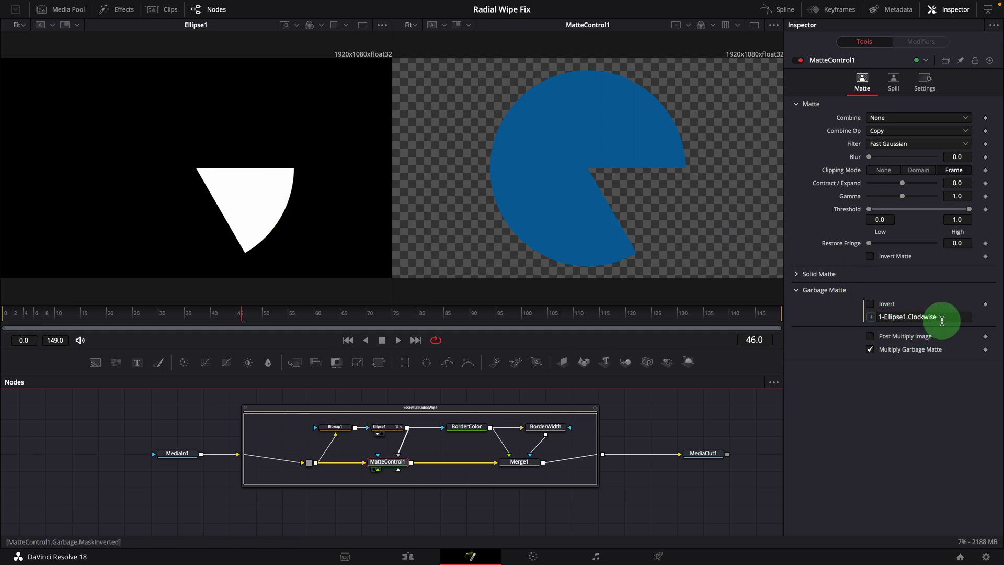
right_click(864, 309)
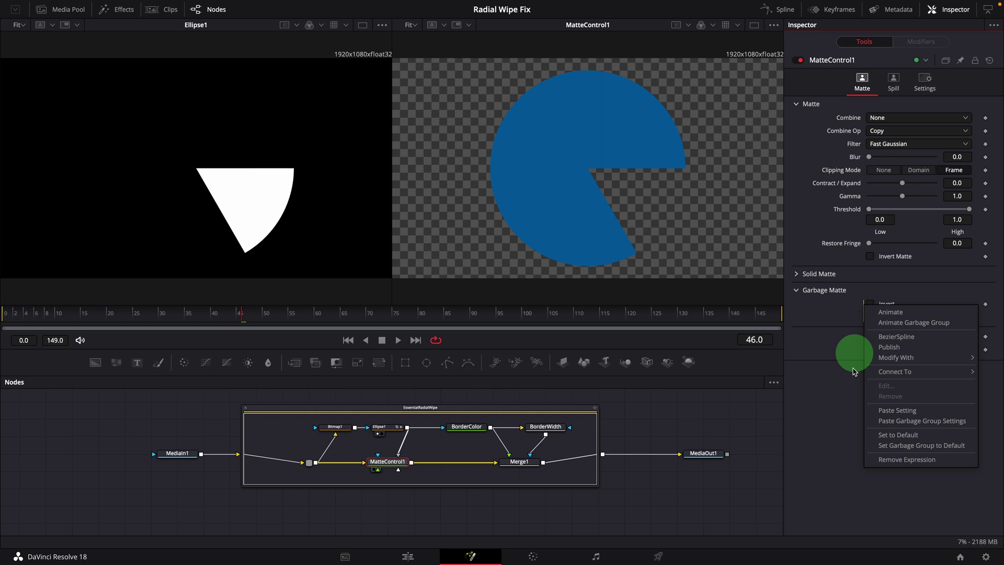
left_click(906, 460)
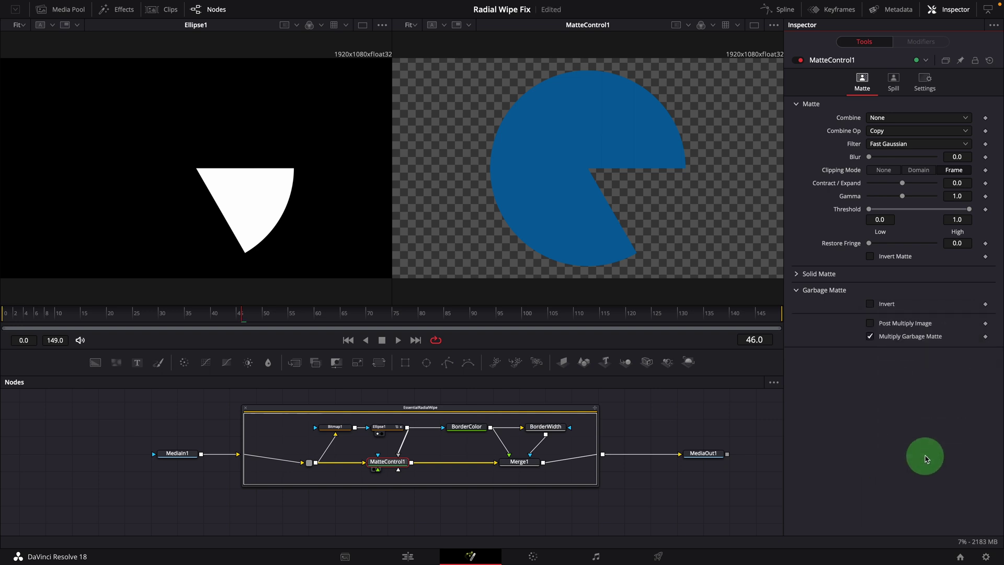
left_click(869, 303)
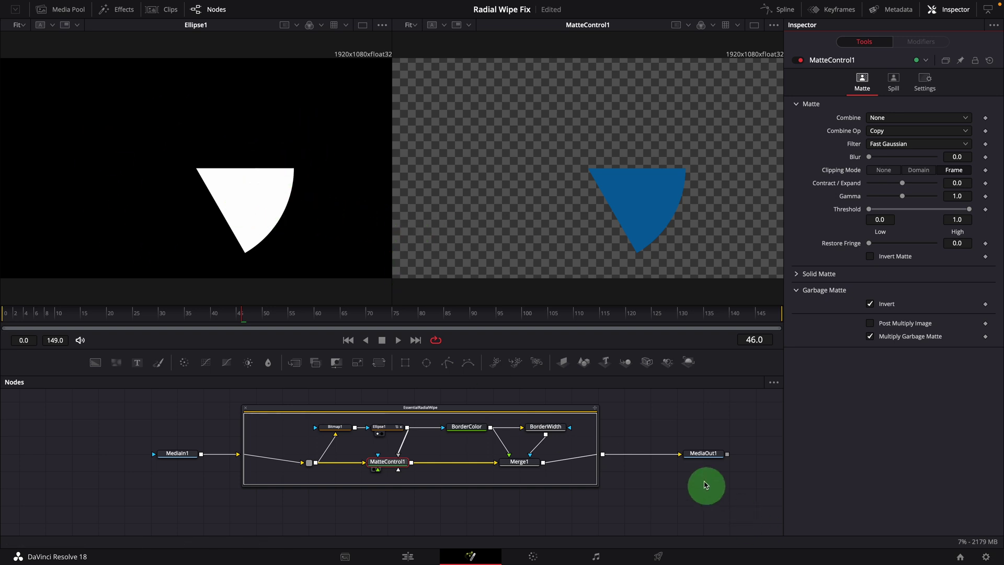
- View MediaOut1, then make the radial wipe counter-clockwise with a 117.4 wipe angle
left_click_drag(694, 455, 593, 247)
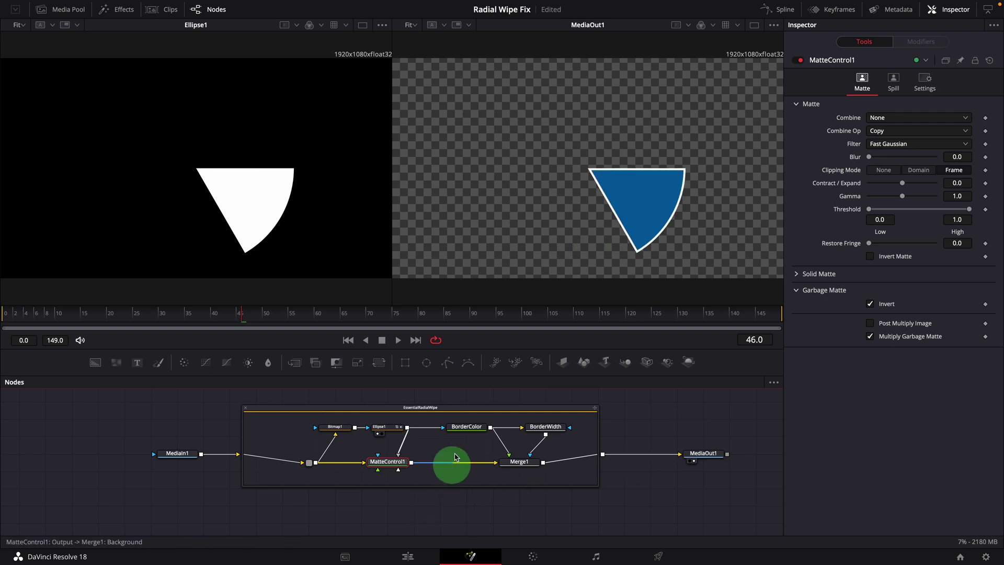
left_click(422, 410)
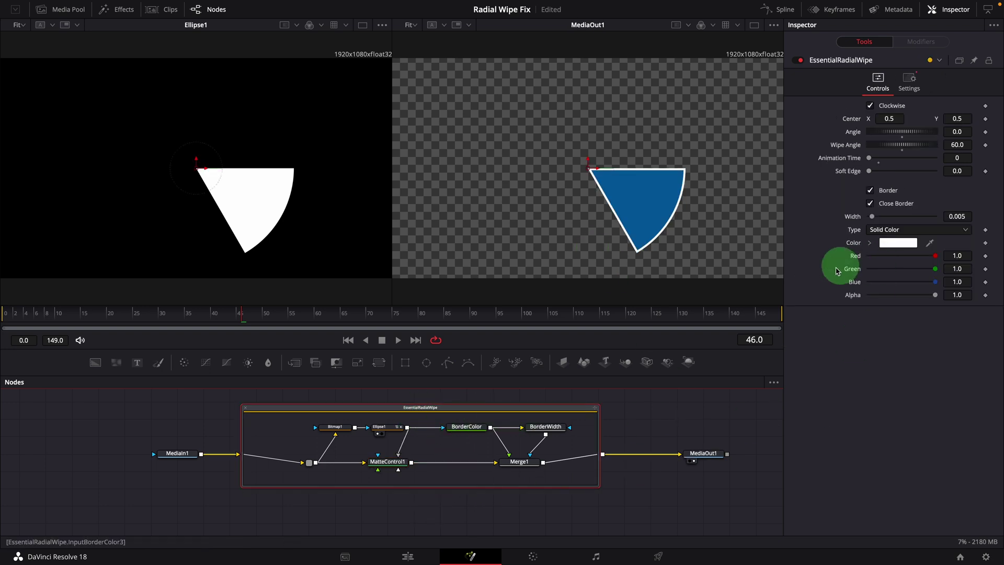
mouse_move(897, 147)
left_mouse_down()
mouse_move(912, 147)
mouse_move(885, 151)
mouse_move(895, 148)
left_mouse_up()
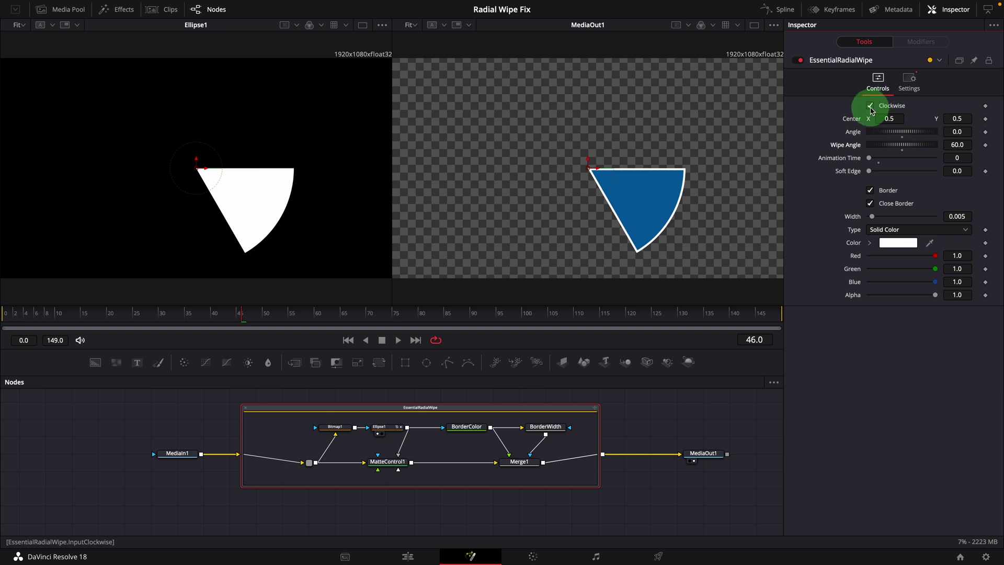
left_click(869, 107)
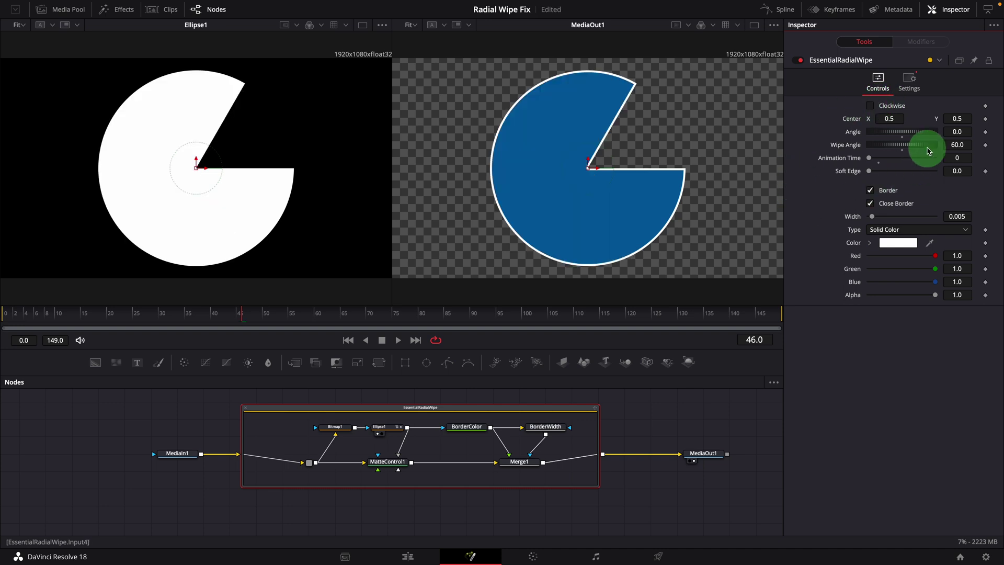
left_click_drag(927, 149, 904, 207)
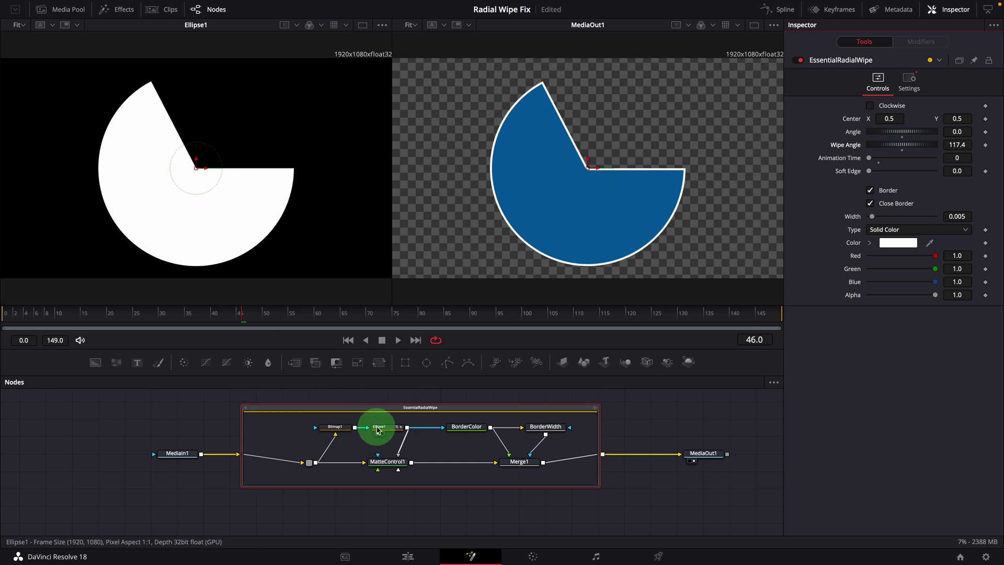
left_click(379, 427)
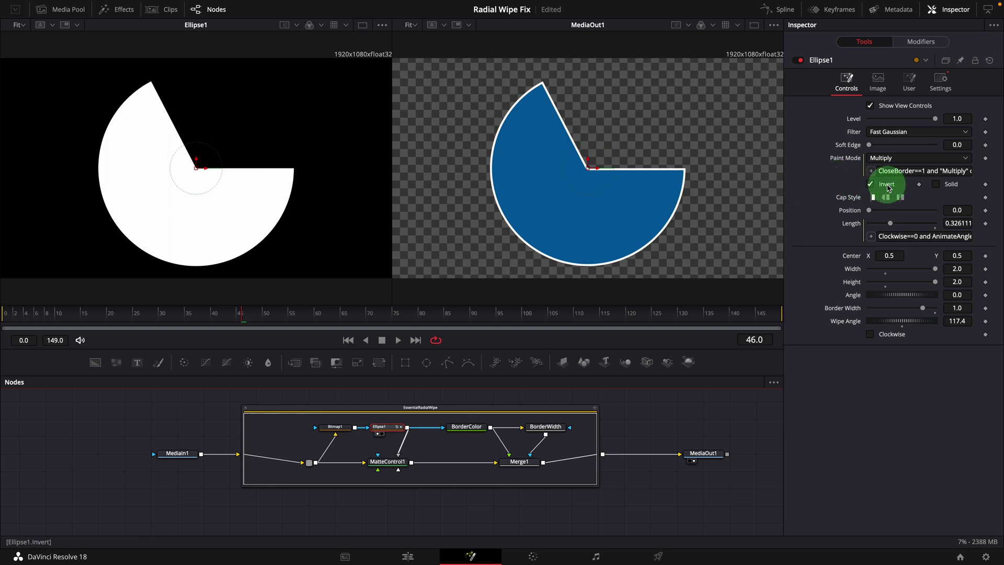
- Link Ellipse1's Invert to Clockwise with an expression, then test it at a 107 wipe angle
right_click(887, 188)
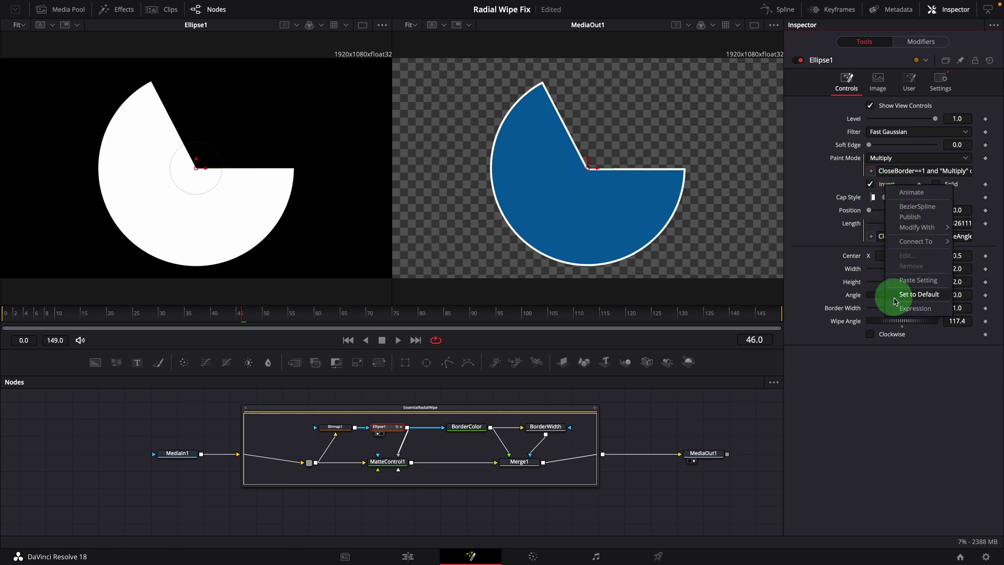
left_click(899, 310)
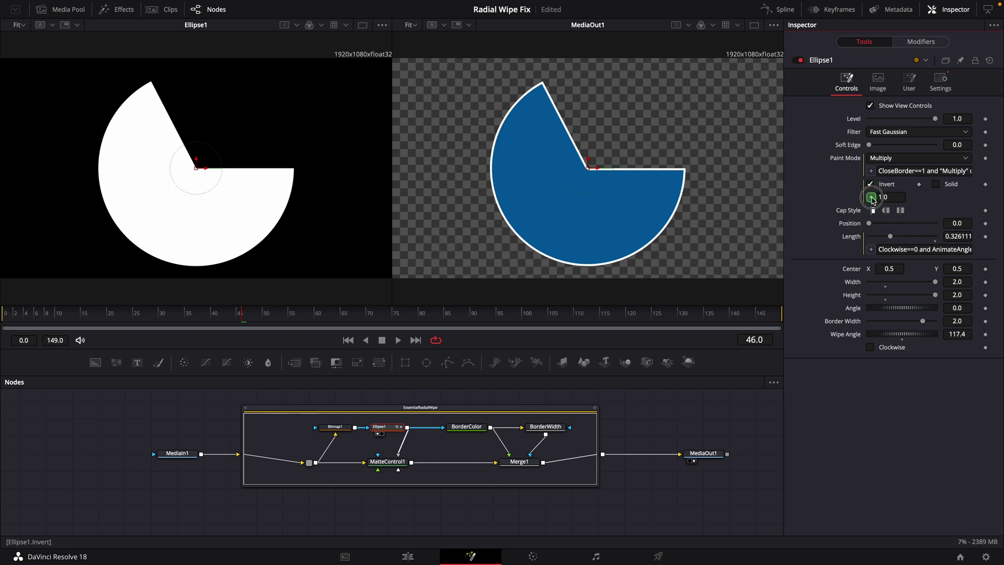
left_click_drag(871, 255, 885, 349)
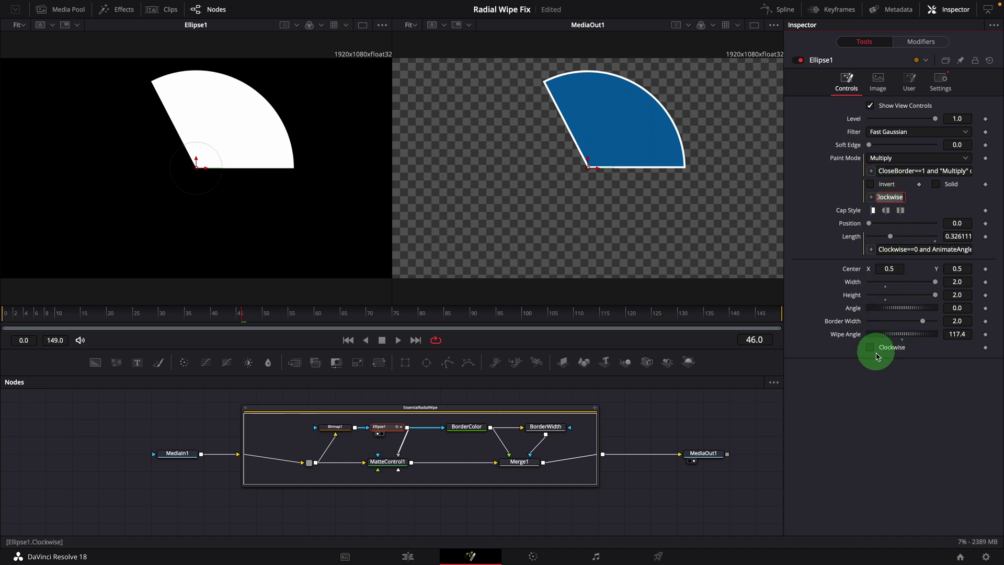
left_click(887, 348)
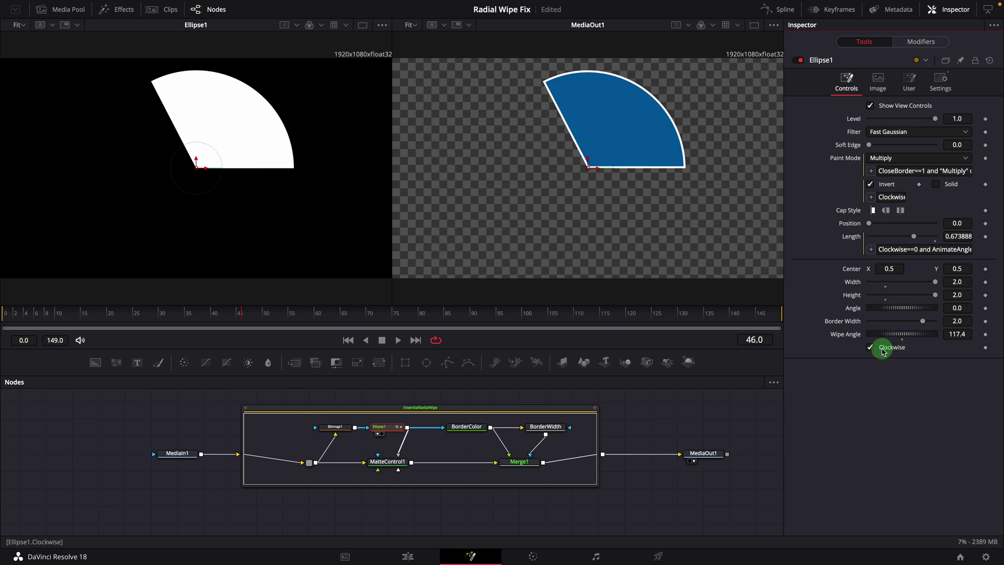
left_click(887, 349)
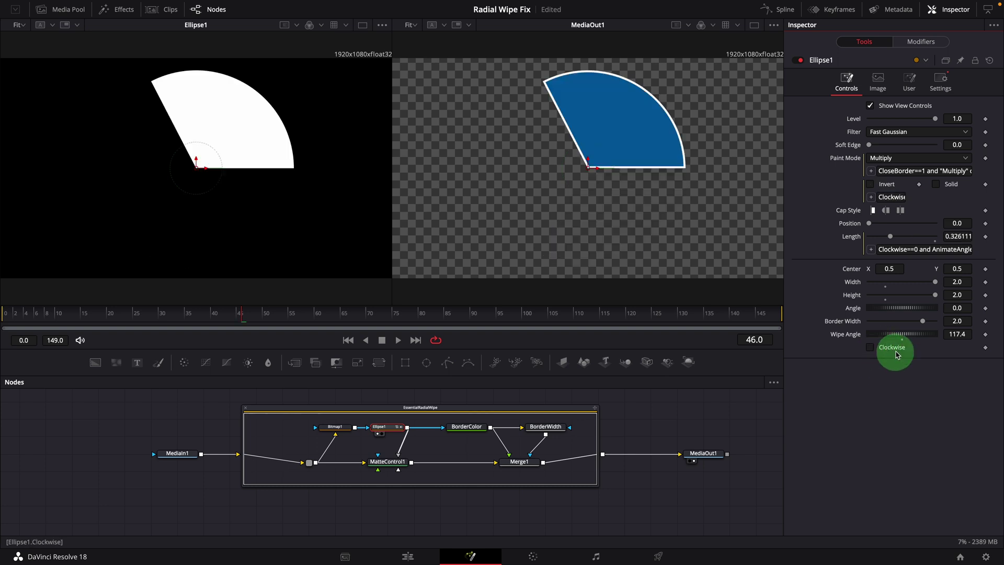
left_click_drag(901, 336, 892, 370)
left_click(892, 350)
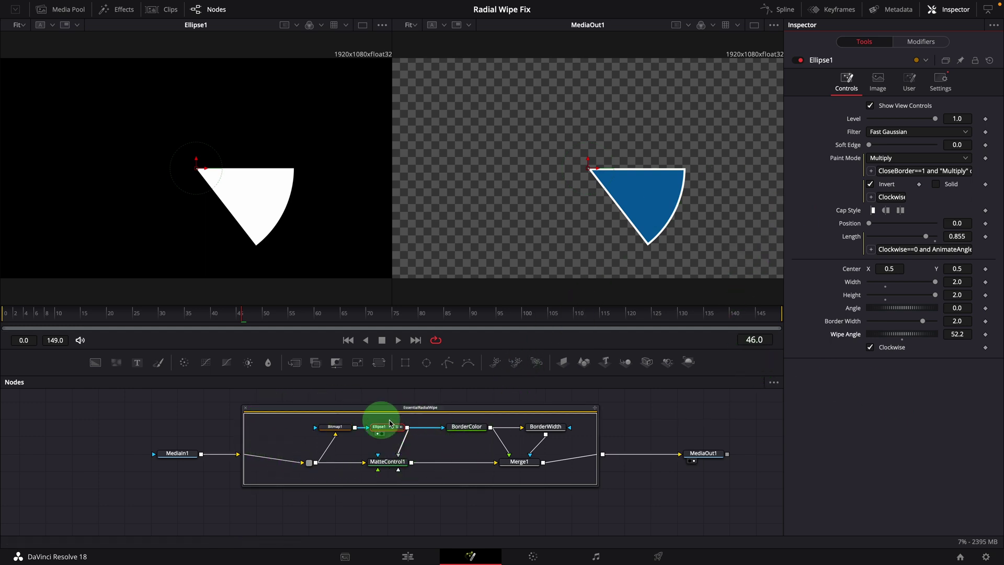
- Select the EssentialRadialWipe group with the wipe at angle 52.2
left_click(414, 410)
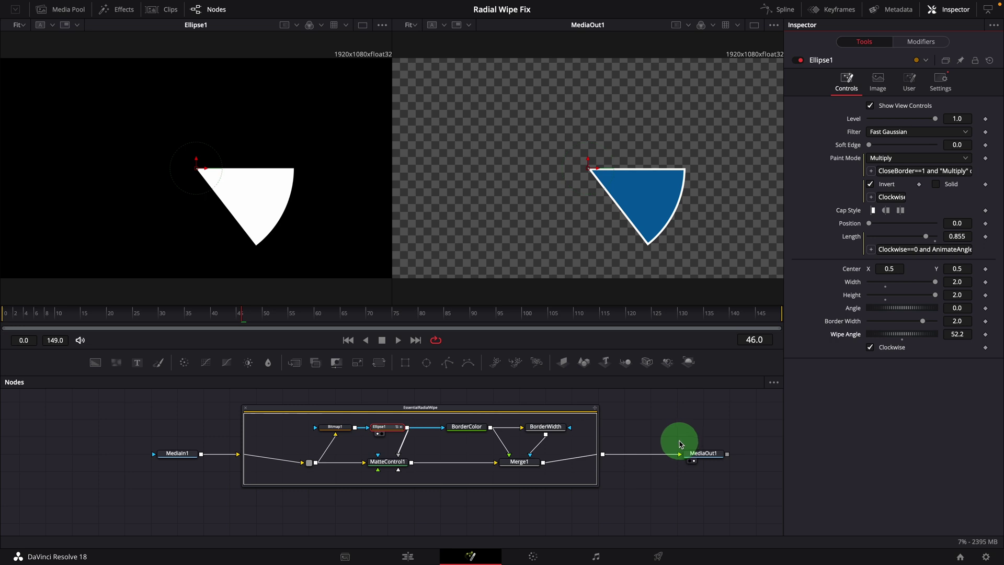
- Collapse the group, set Wipe Angle 60 with Close Border and Clockwise off, and copy it
left_click(245, 408)
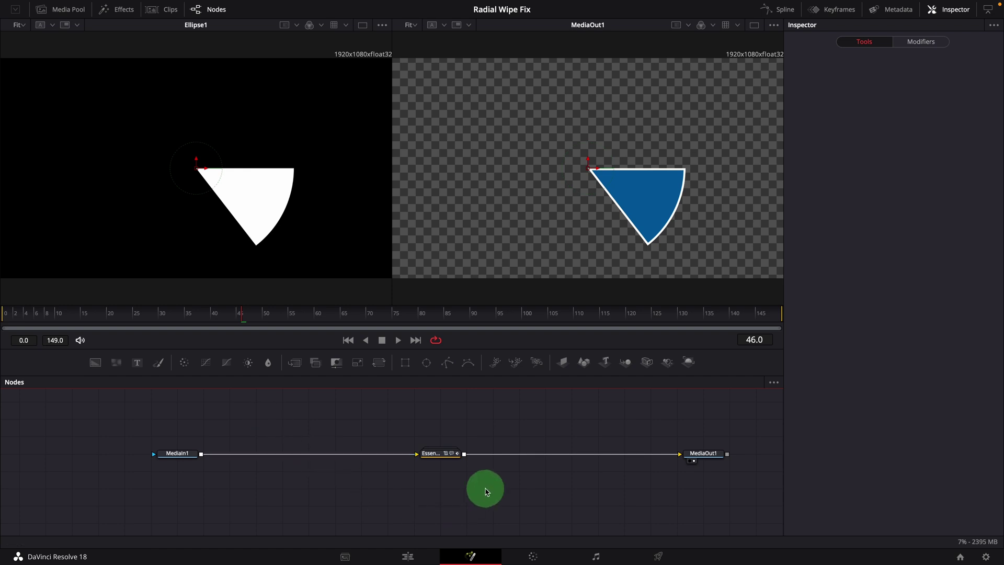
left_click(435, 454)
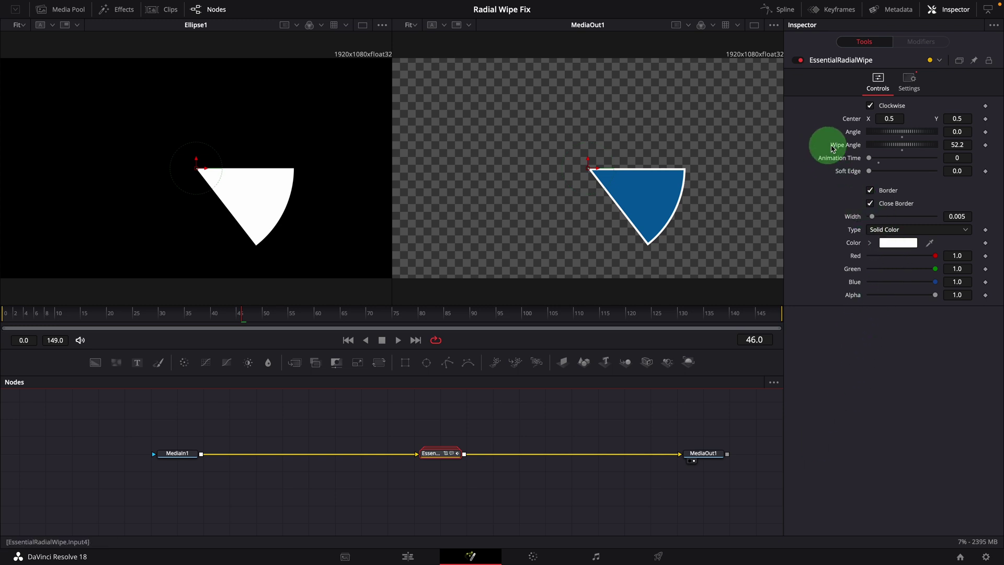
left_click(961, 144)
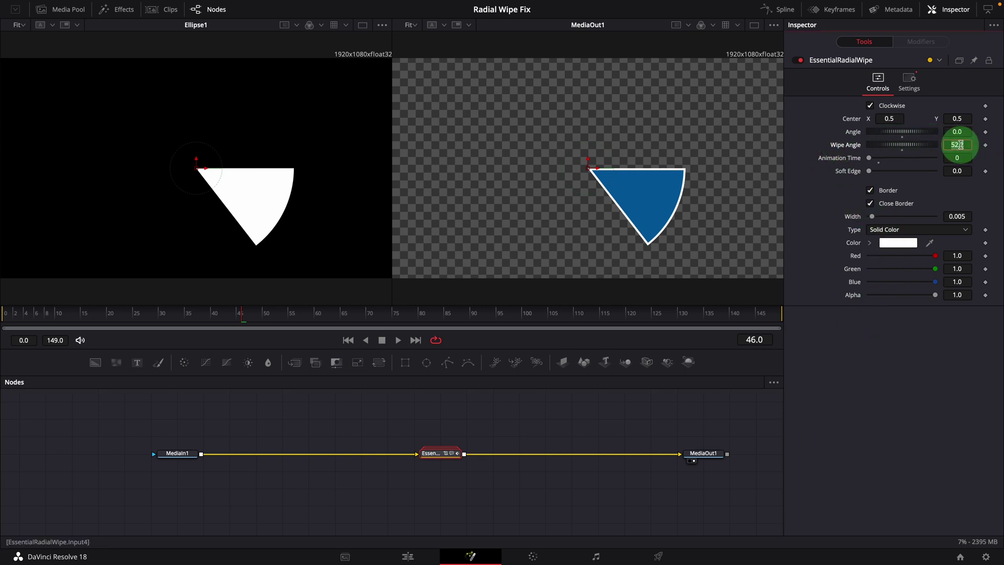
type("60")
key("Tab")
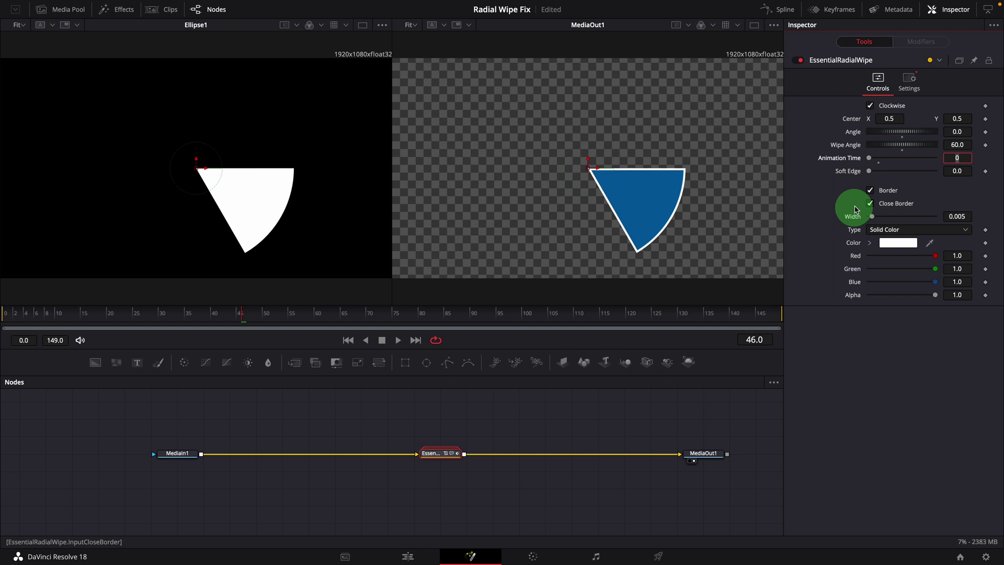
left_click(869, 203)
left_click(878, 110)
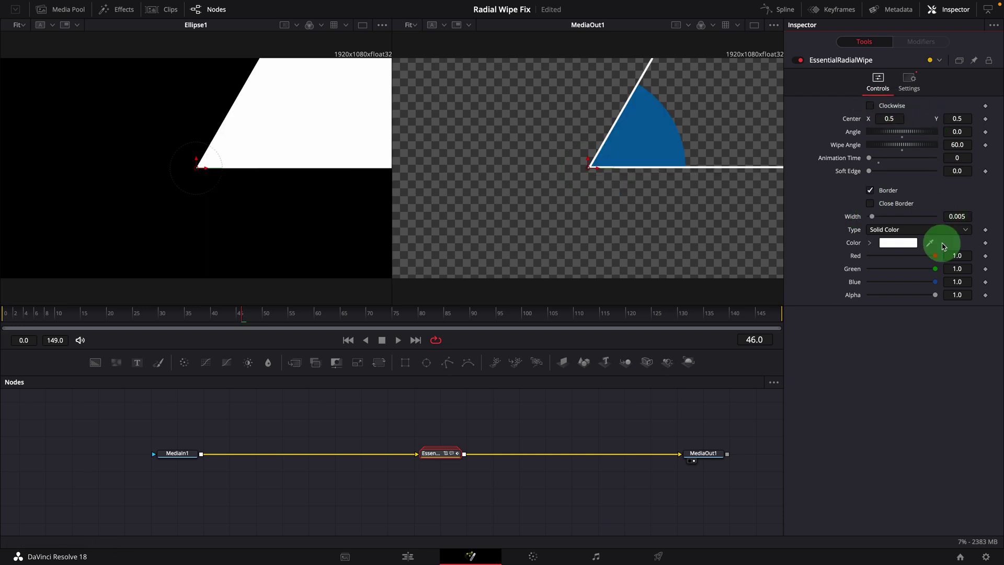
key("ctrl+c")
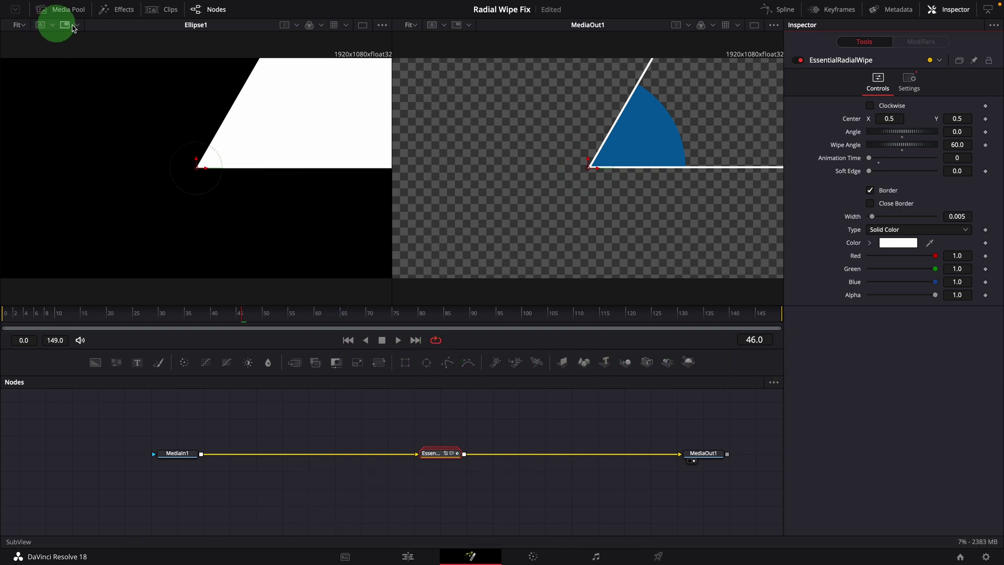
- Expand Templates > Edit > Effects > Essential Effects and right-click Essential Radial Wipe
left_click(122, 10)
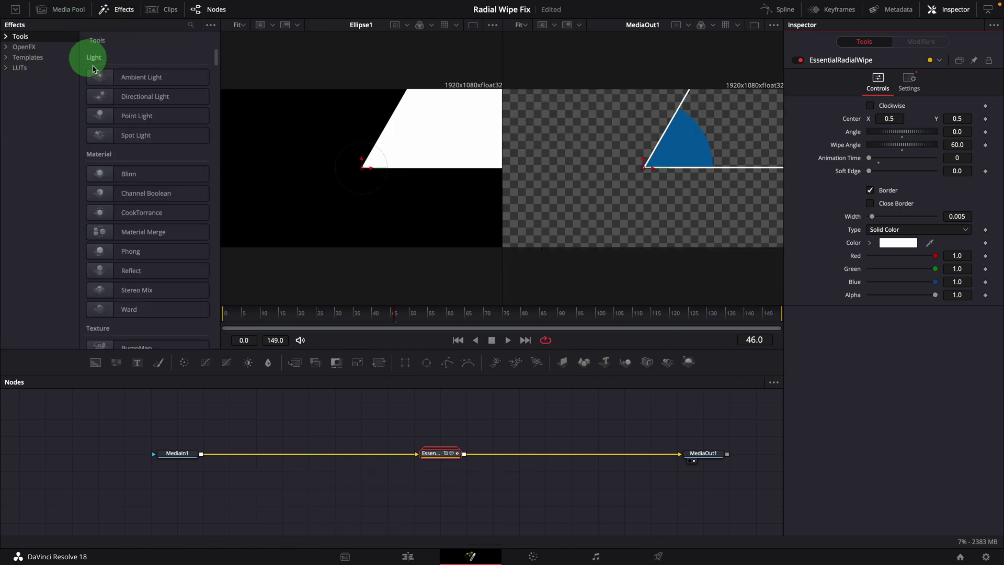
left_click(8, 58)
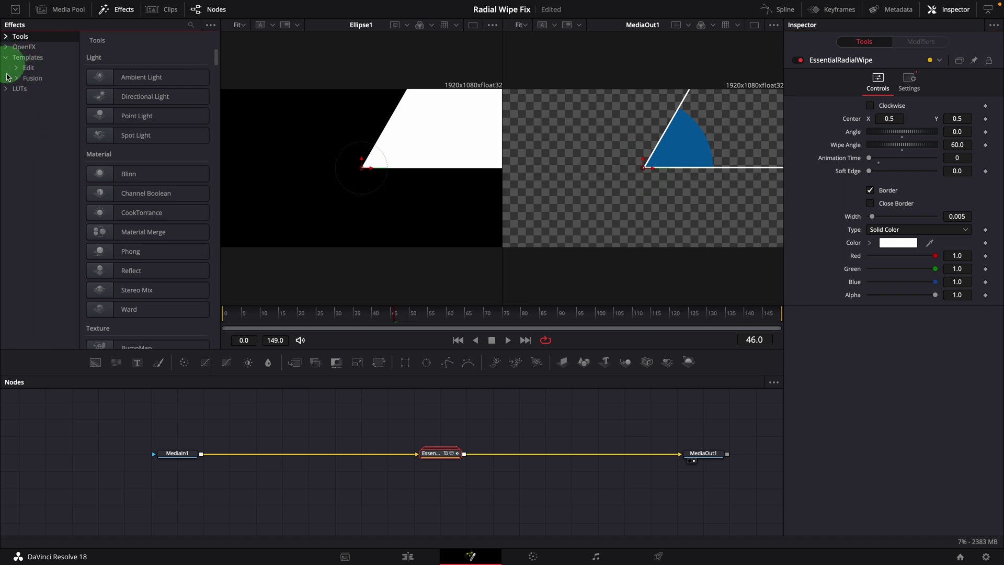
left_click(19, 71)
left_click(26, 78)
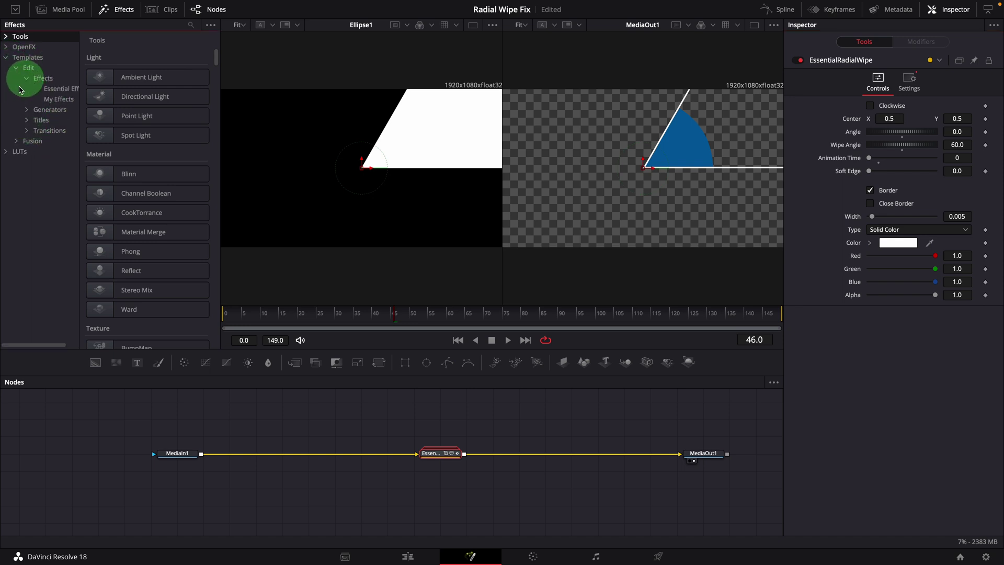
left_click(63, 89)
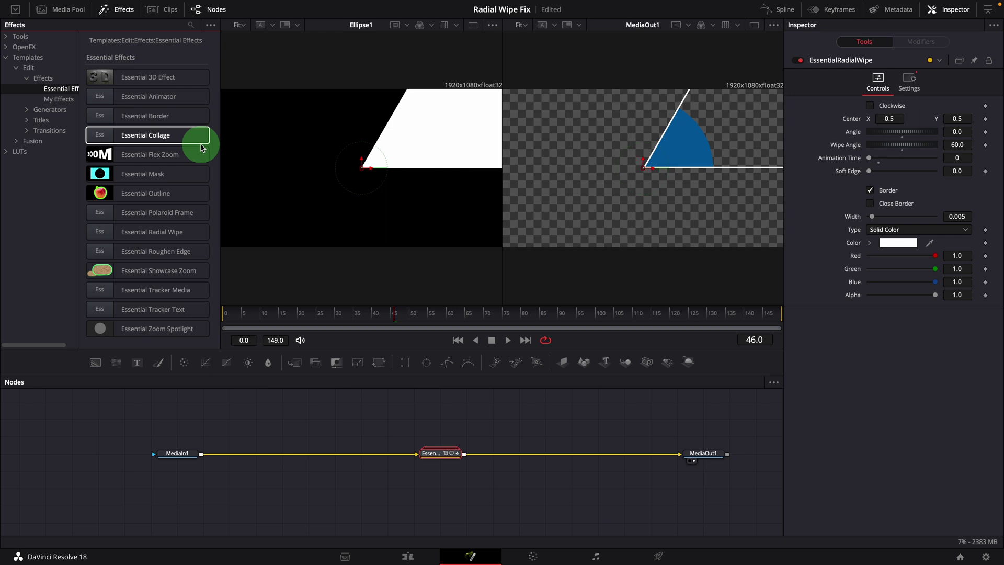
right_click(171, 236)
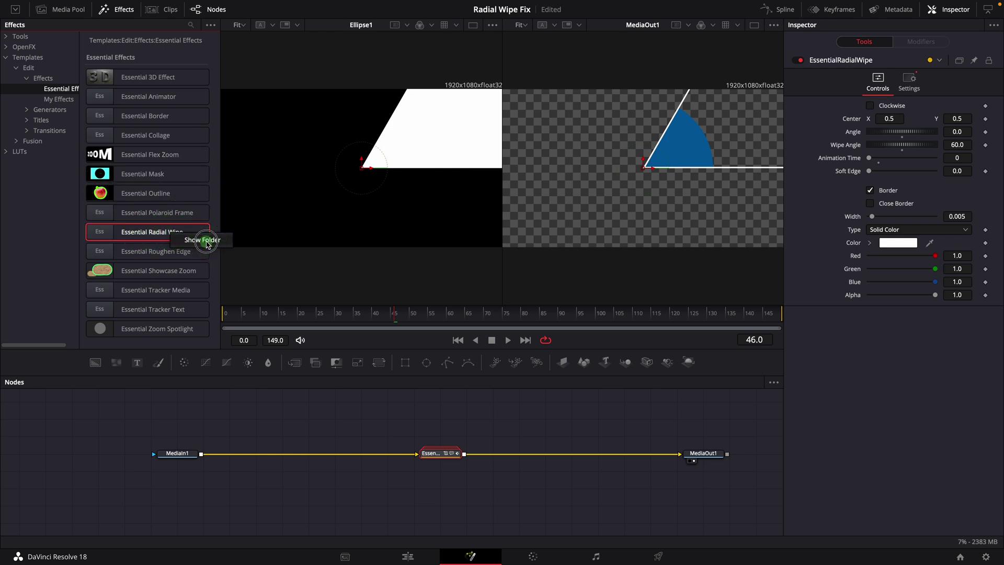
- Reveal the template in Finder and duplicate Essential Radial Wipe.setting
left_click(208, 242)
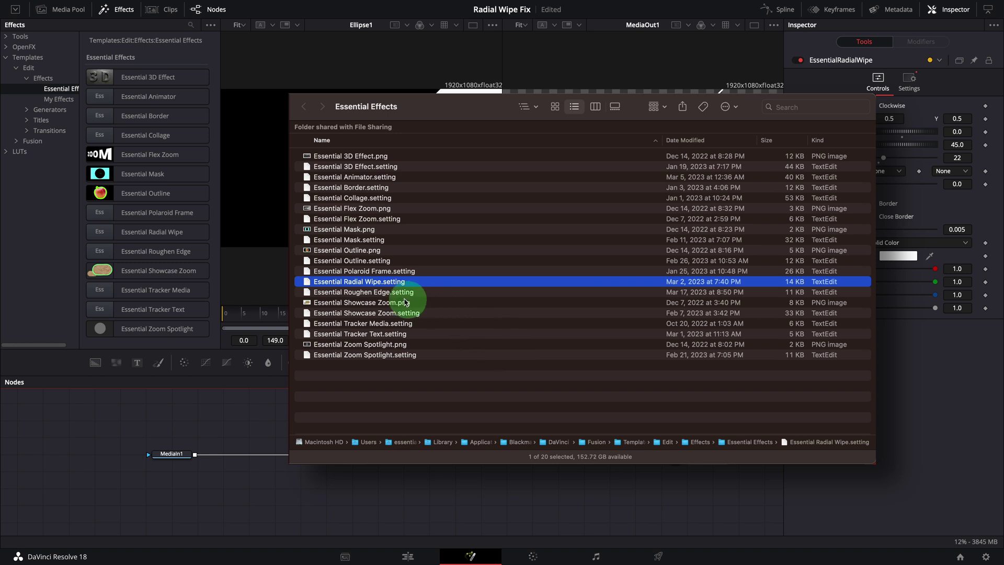
right_click(375, 285)
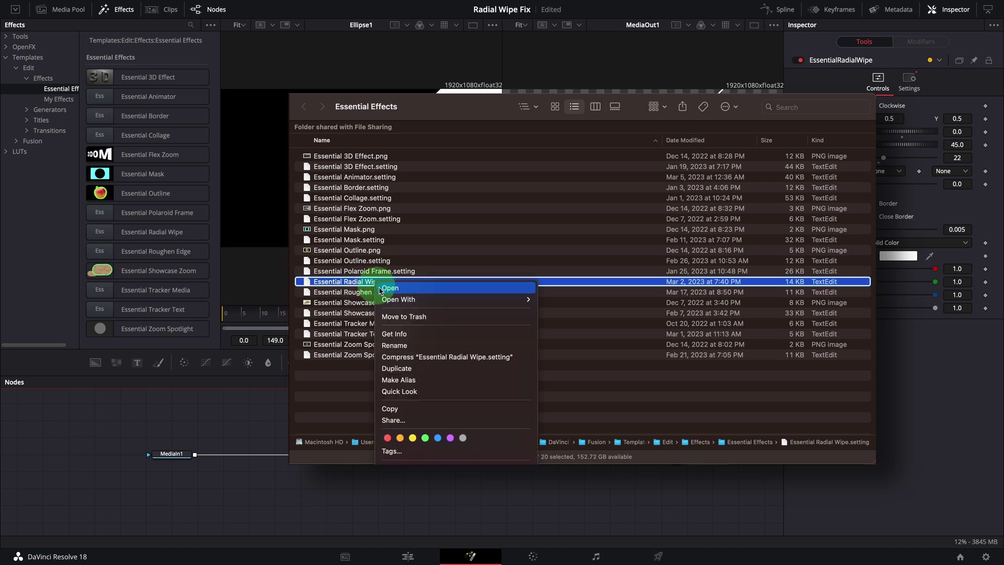
left_click(410, 371)
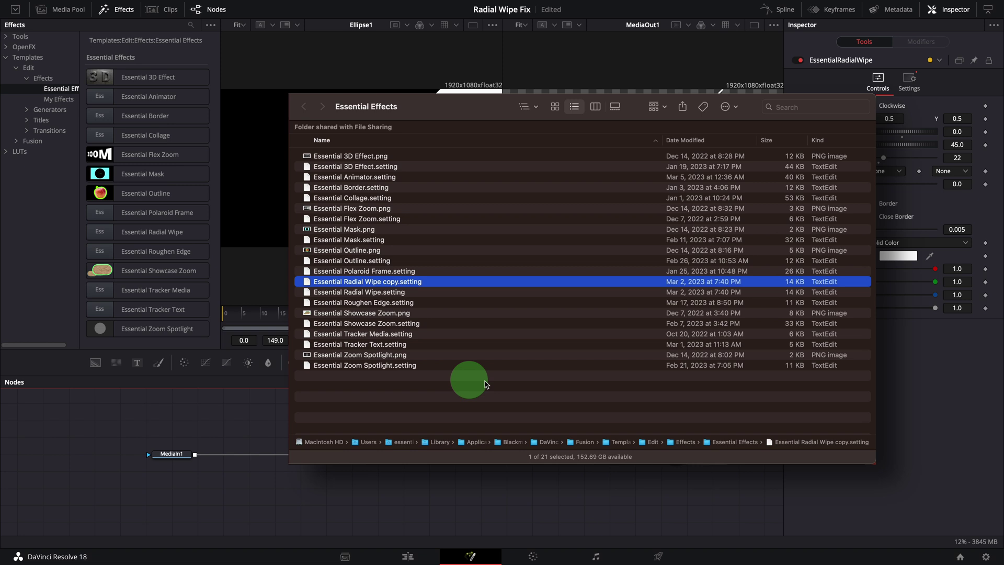
- Rename the copy to Essential Radial Wipe New.setting and open it in TextEdit
left_click(392, 286)
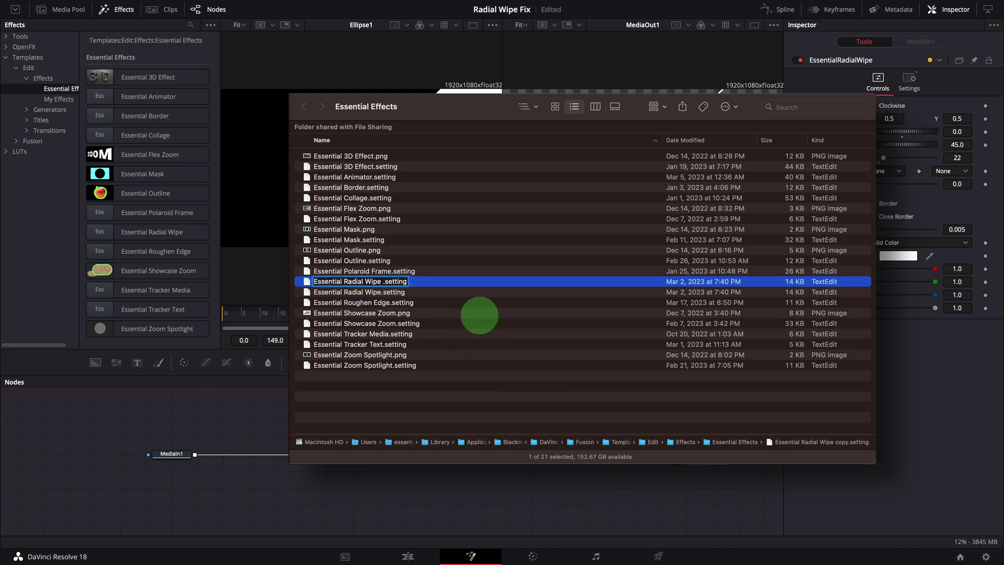
type("New")
key("Return")
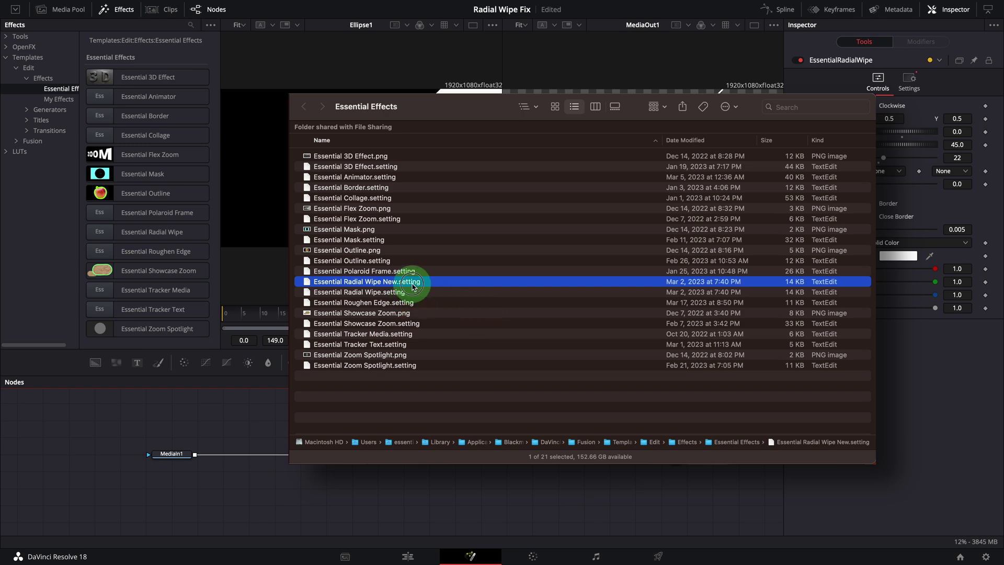
double_click(413, 287)
- Replace all of the file's text with the copied Fusion settings code
key("super+a")
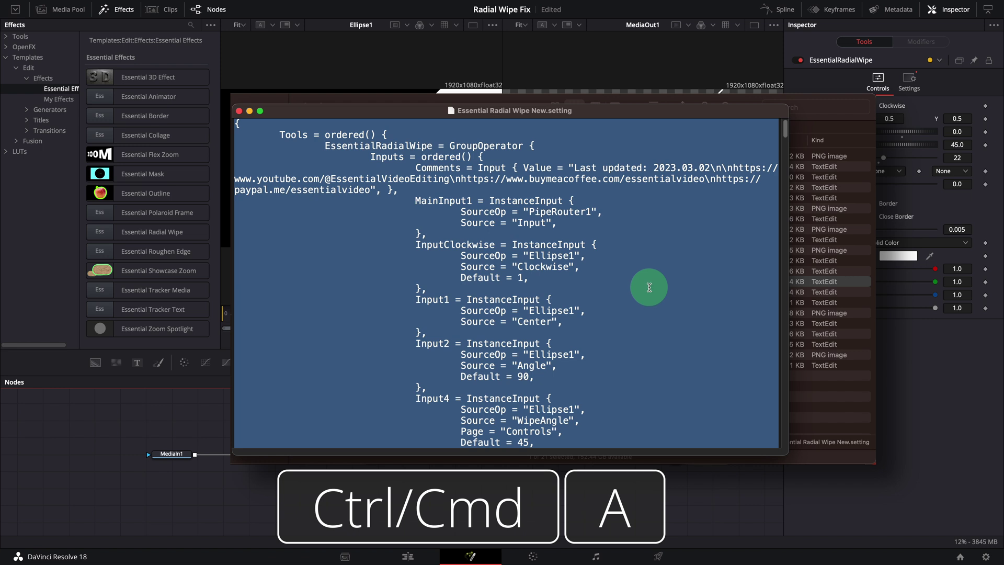
key("Delete")
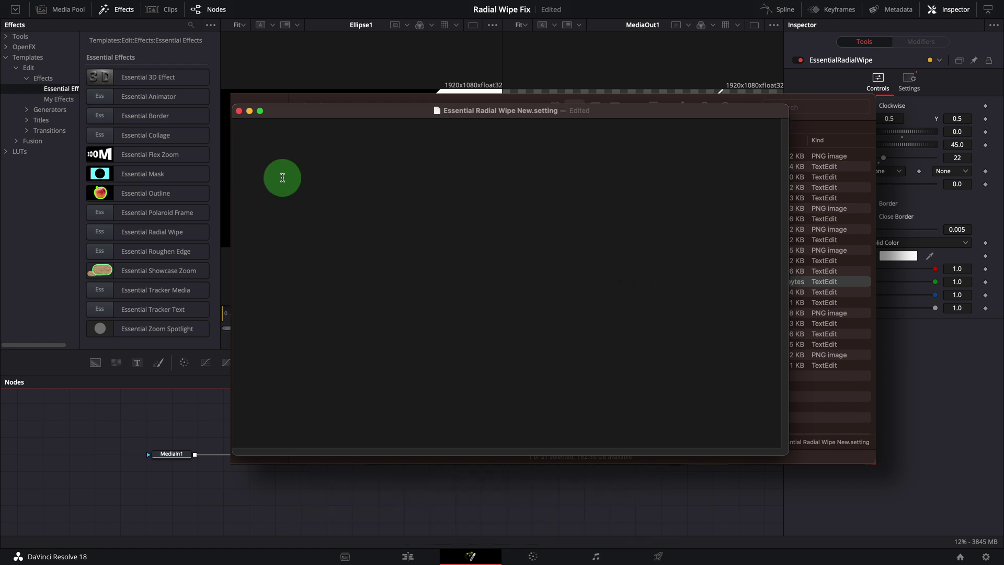
key("super+v")
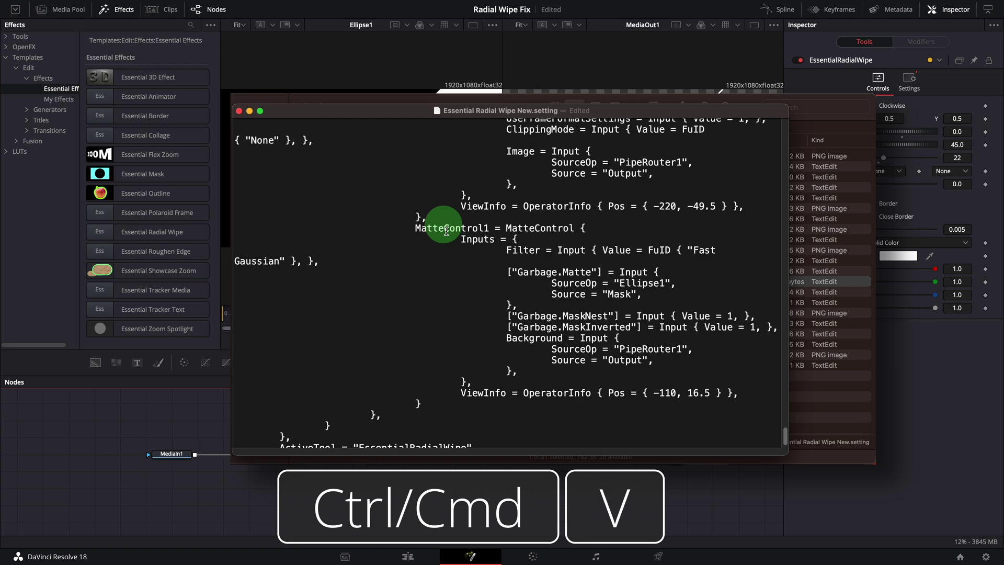
scroll(446, 231, "up", 15)
left_click_drag(779, 385, 774, 111)
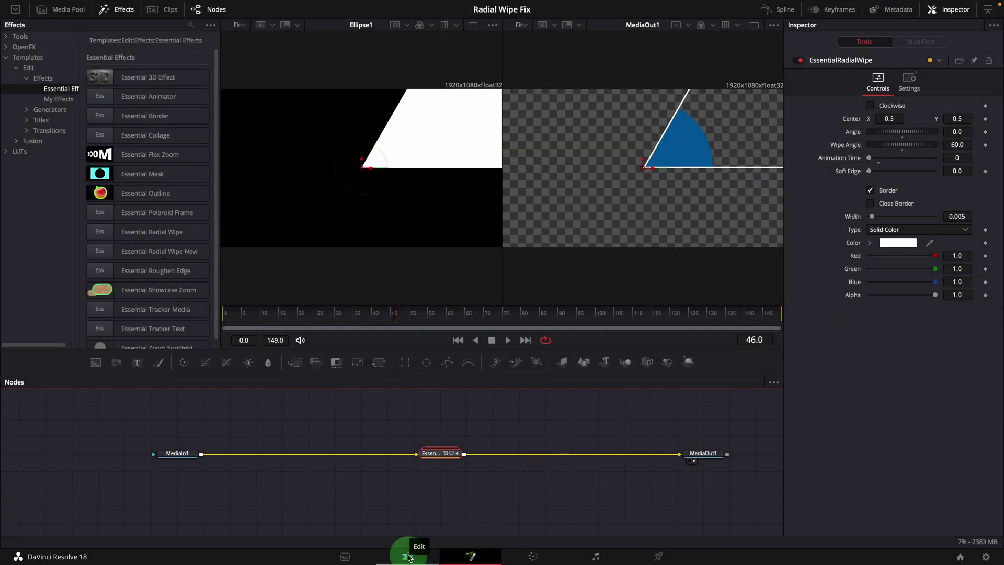
- On the Edit page, delete the old Essential Radial Wipe and select Essential Radial Wipe New
left_click(408, 556)
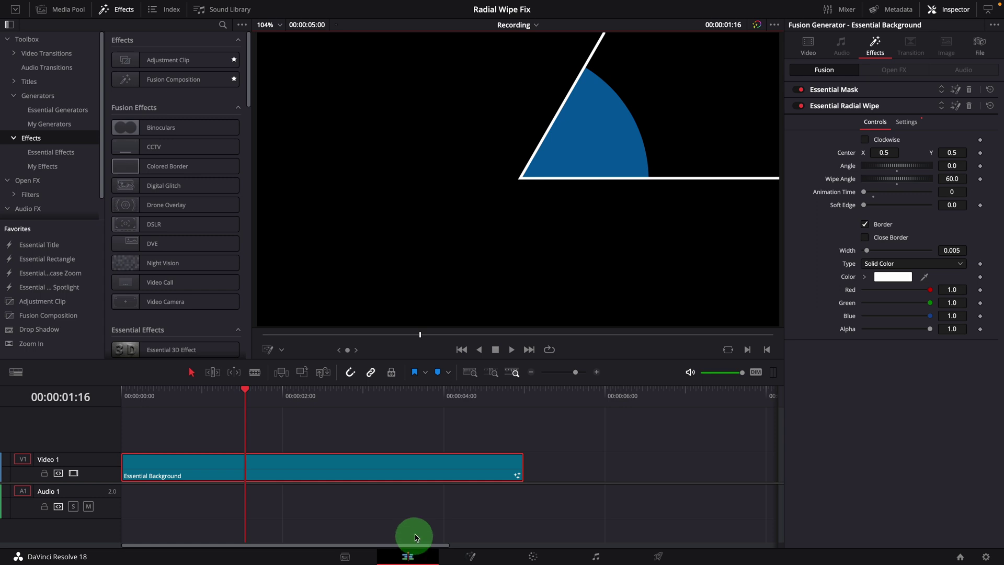
left_click(970, 107)
left_click(591, 224)
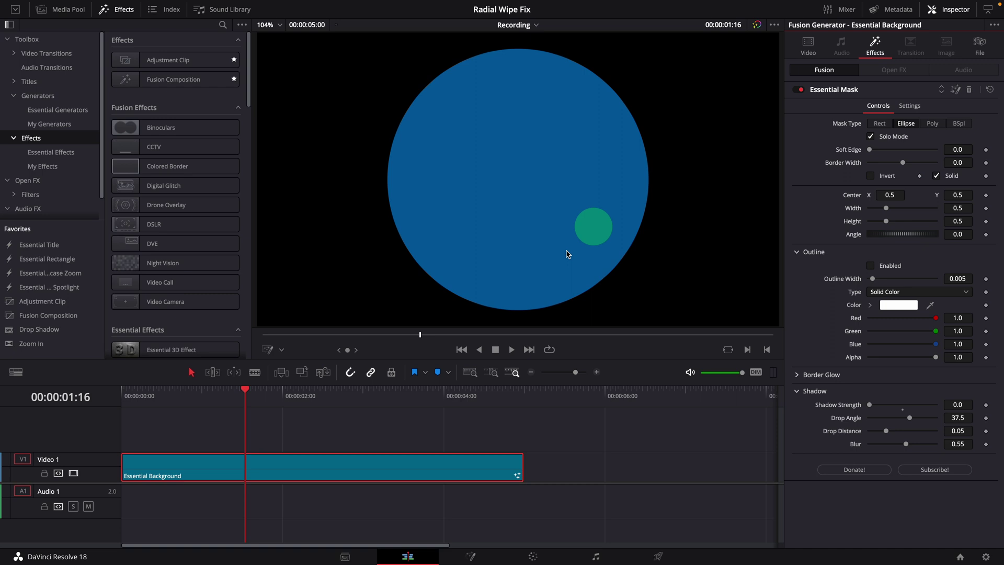
left_click(428, 472)
left_click(50, 152)
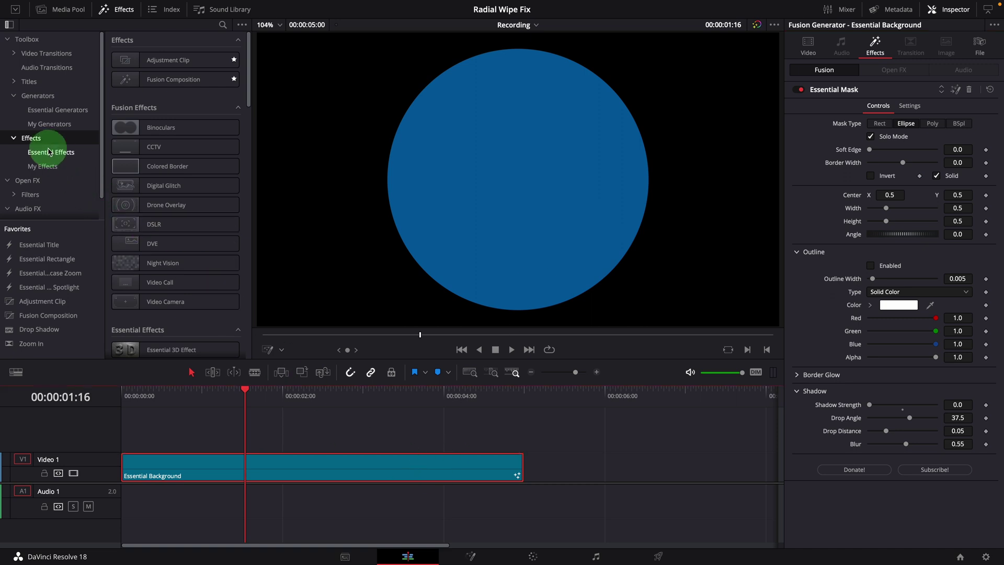
left_click(155, 233)
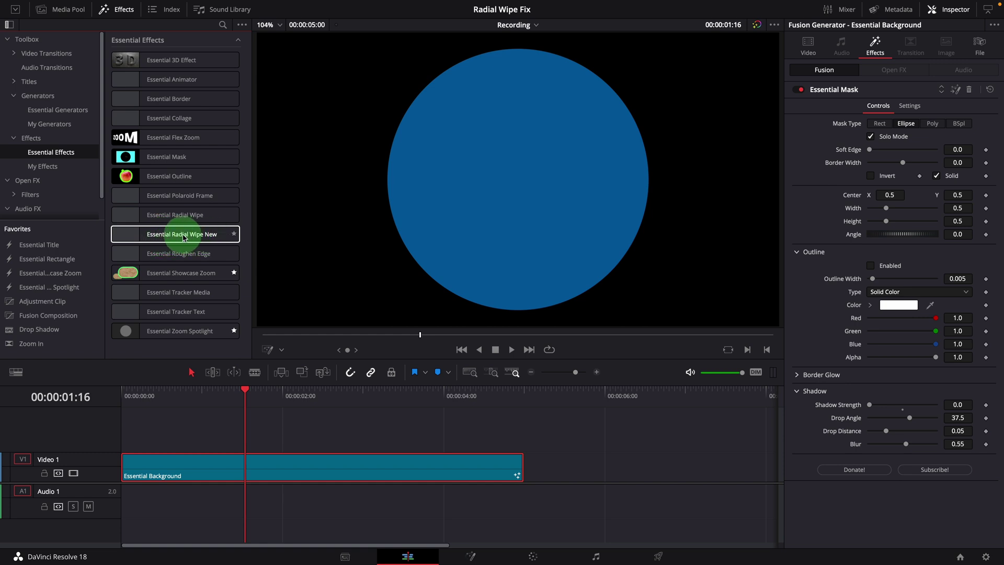
- Apply Essential Radial Wipe New, enable Clockwise and Close Border, and set Wipe Angle to 167
left_click_drag(182, 235, 503, 218)
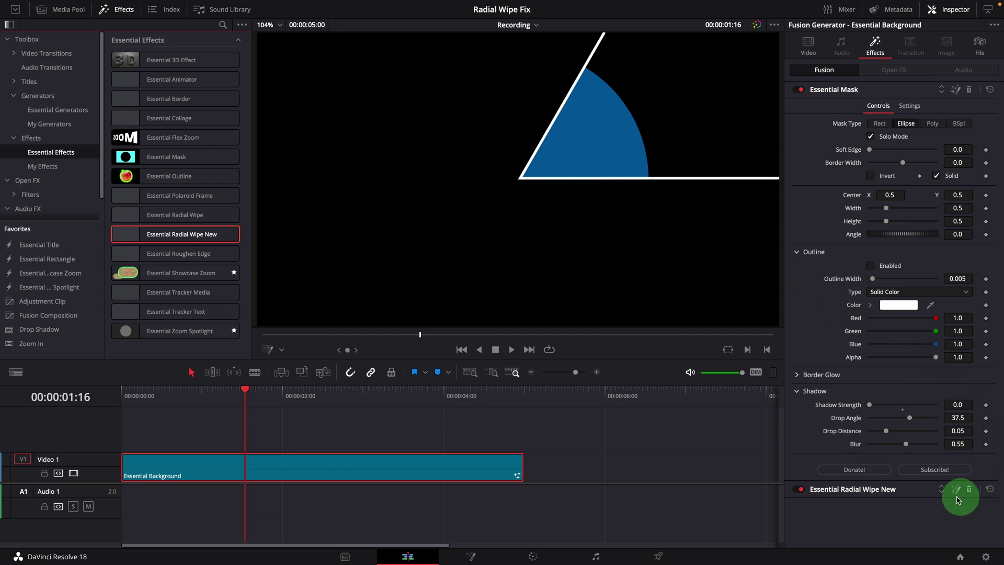
left_click(859, 490)
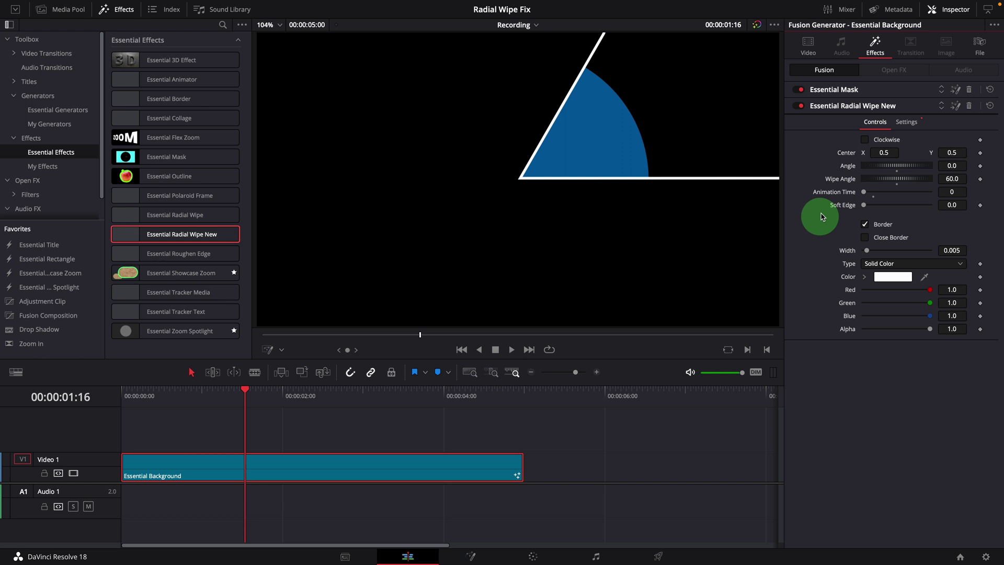
left_click(865, 139)
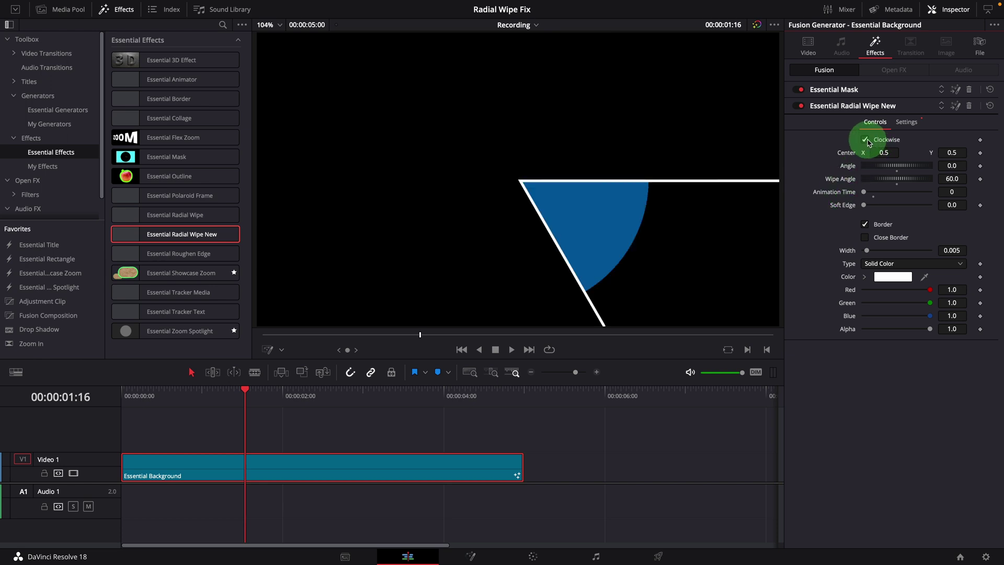
left_click(866, 238)
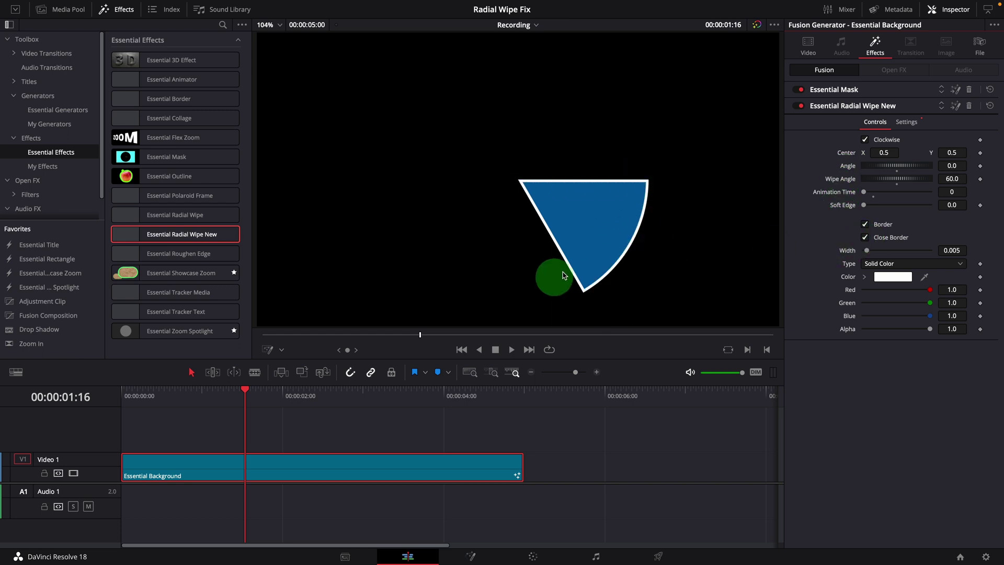
double_click(840, 179)
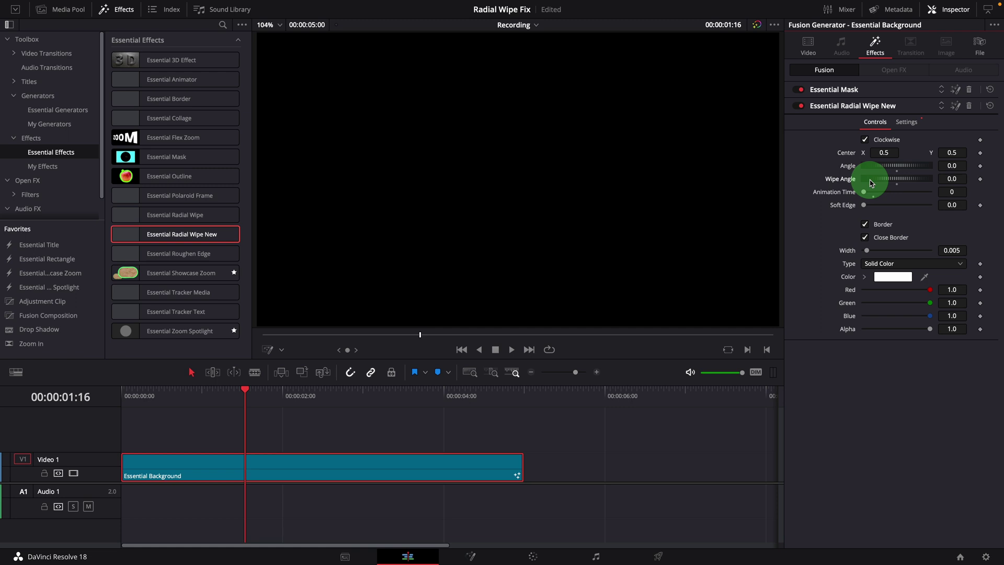
mouse_move(872, 183)
left_mouse_down()
mouse_move(948, 181)
mouse_move(871, 180)
left_mouse_up()
- Open the effect in Fusion, expand the EssentialRadialWipe group, and align MediaIn1 and MediaOut1
left_click(955, 105)
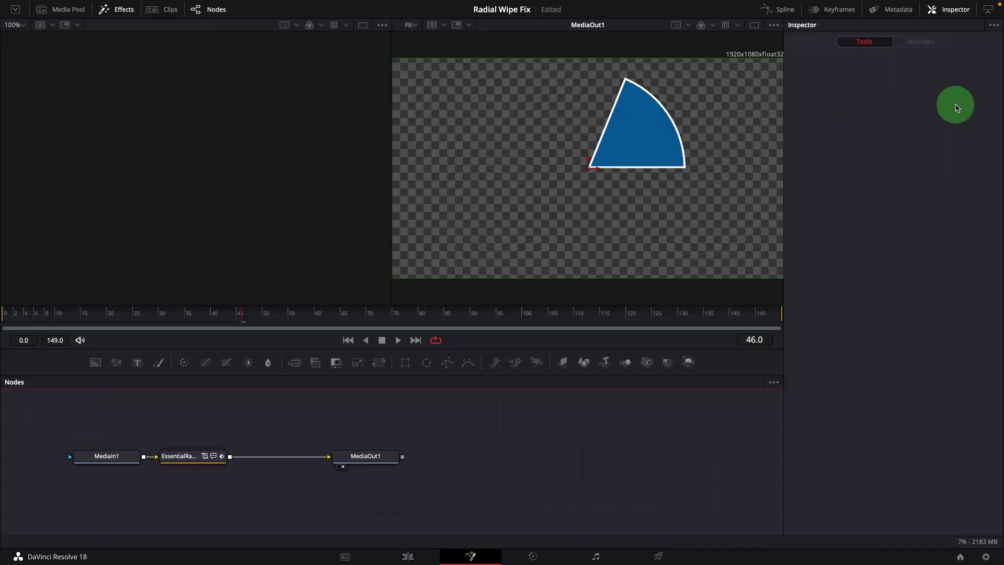
left_click_drag(312, 450, 531, 410)
double_click(424, 446)
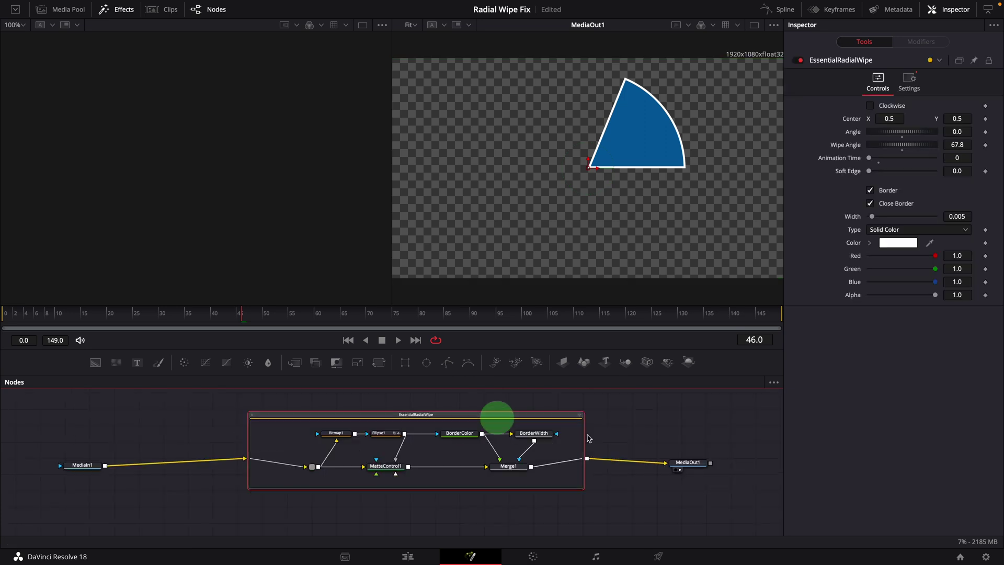
left_click_drag(679, 462, 698, 457)
left_click(280, 461)
left_click_drag(84, 464, 116, 457)
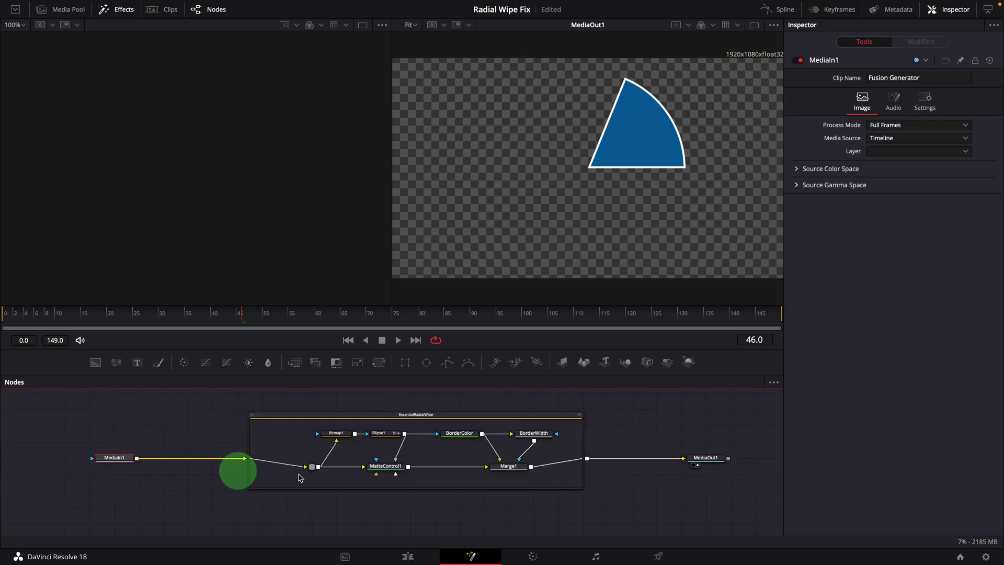
- Inspect the Ellipse1 and MatteControl1 node parameters
left_click(382, 435)
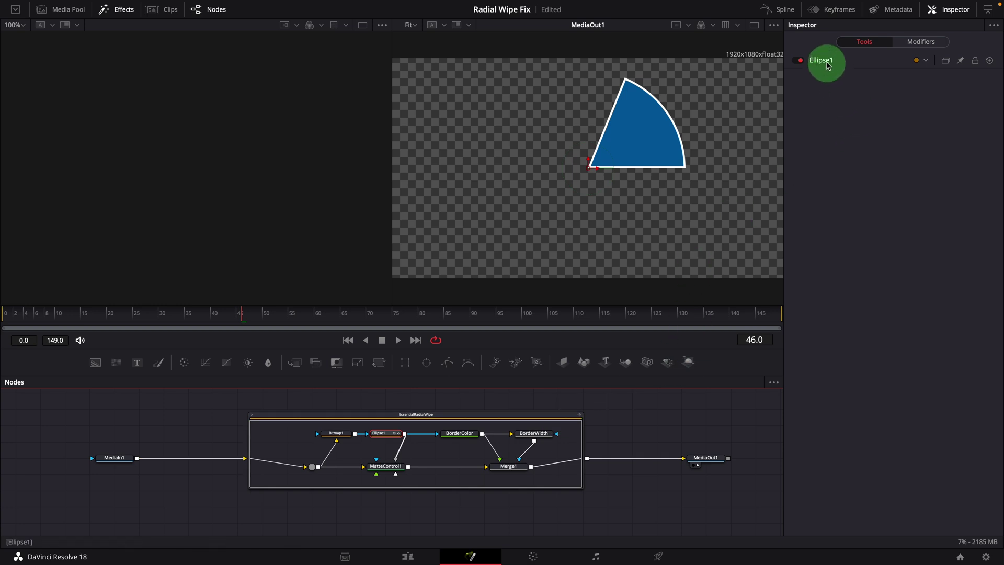
left_click(827, 65)
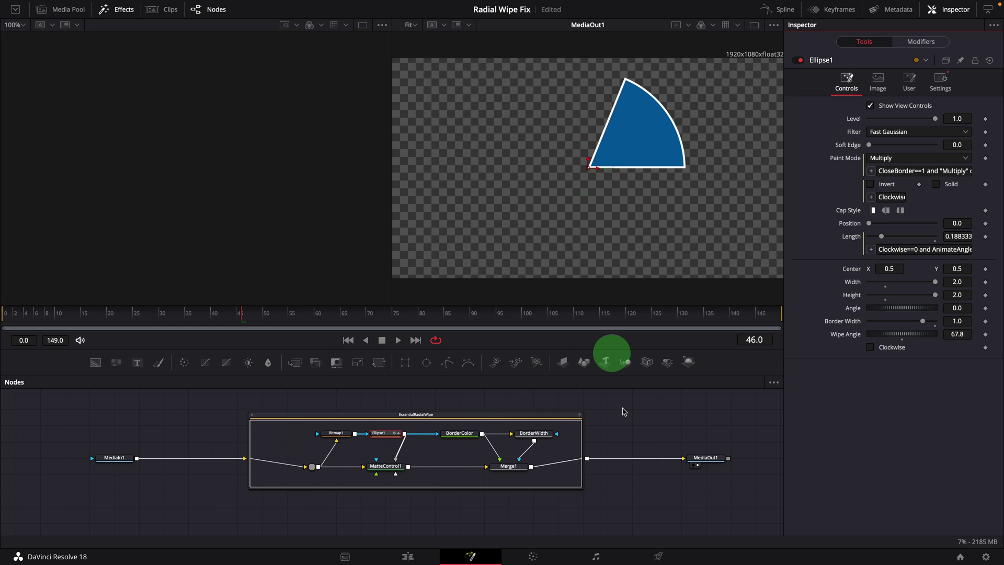
left_click(393, 475)
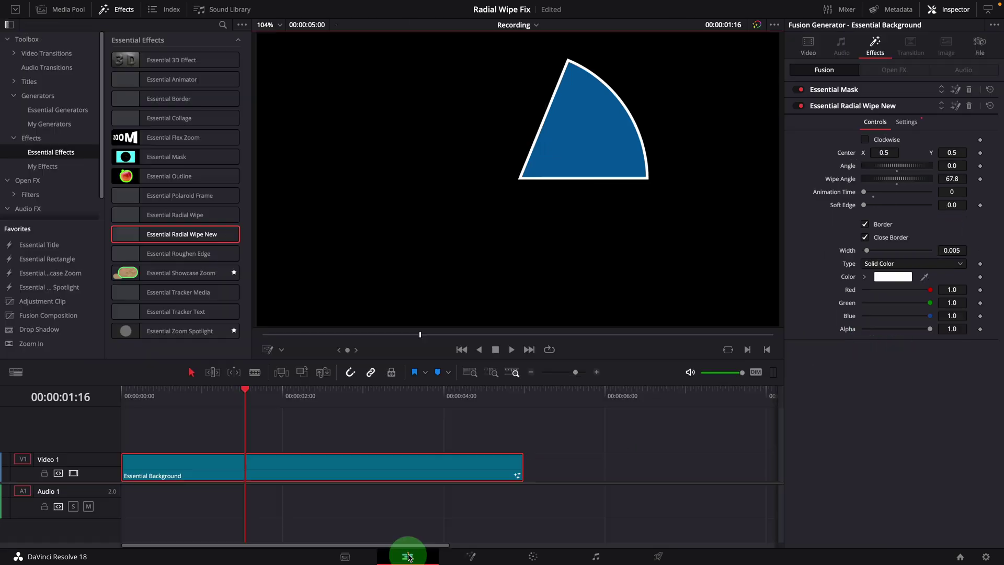
- On the Edit page, move the playhead to 00:00:00:00 and raise Animation Time to 22
left_click(407, 556)
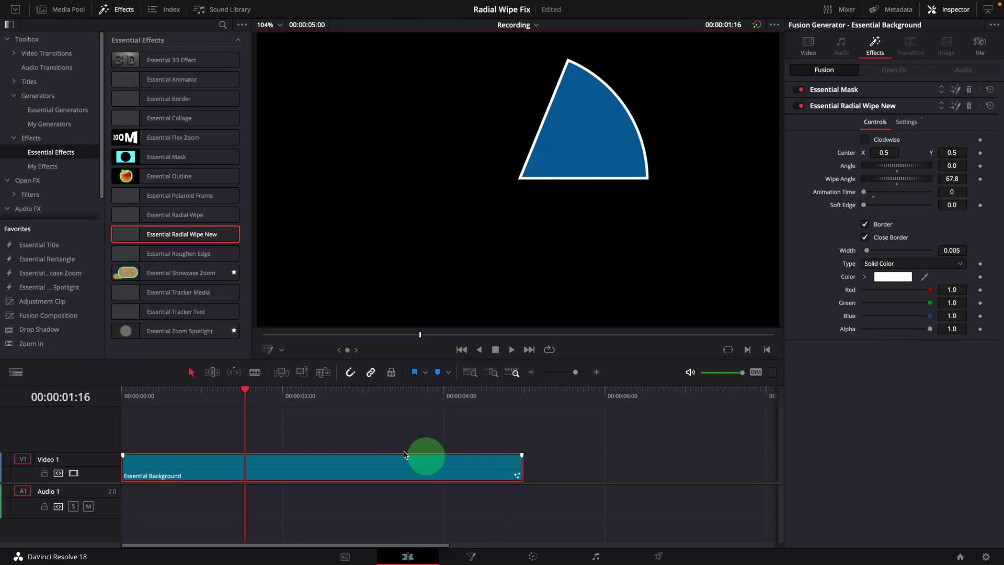
left_click_drag(233, 410, 121, 405)
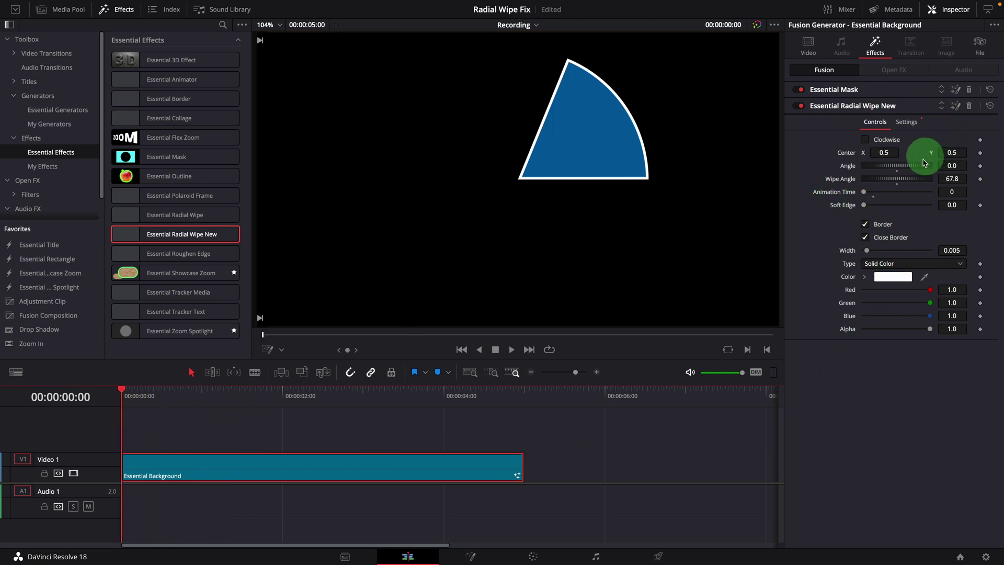
left_click_drag(851, 194, 887, 197)
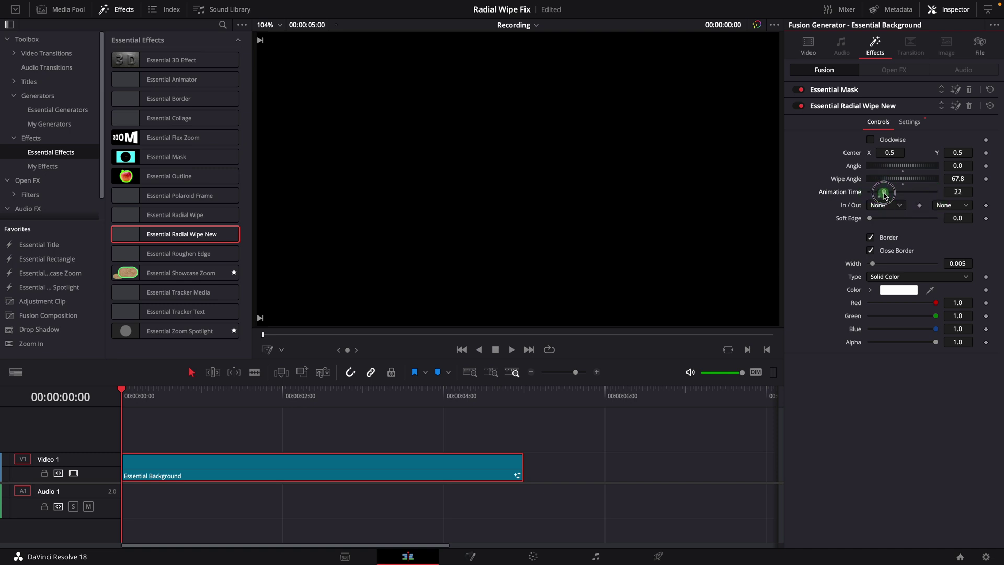